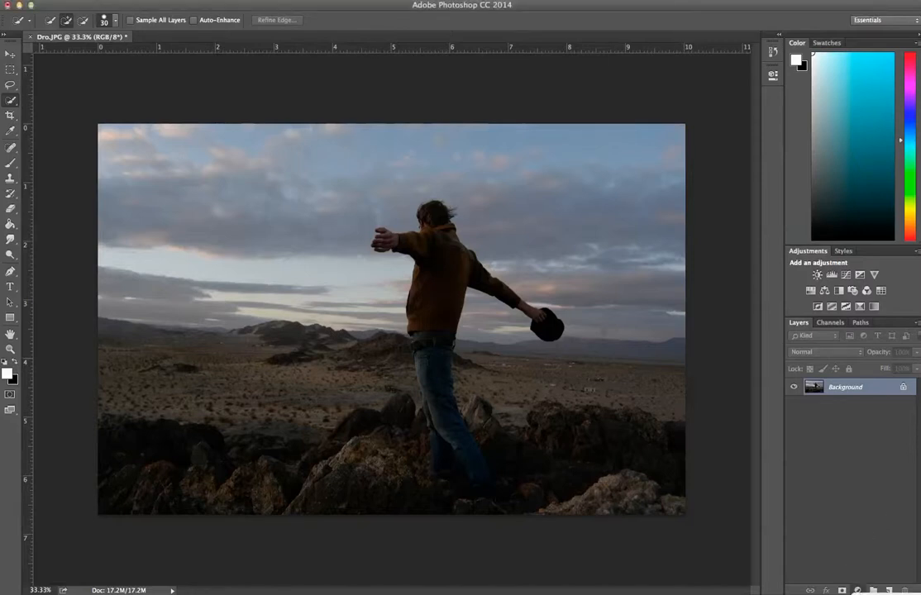
# - Add an Exposure adjustment layer above the Background and set its exposure to +1.68
pyautogui.click(878, 593)
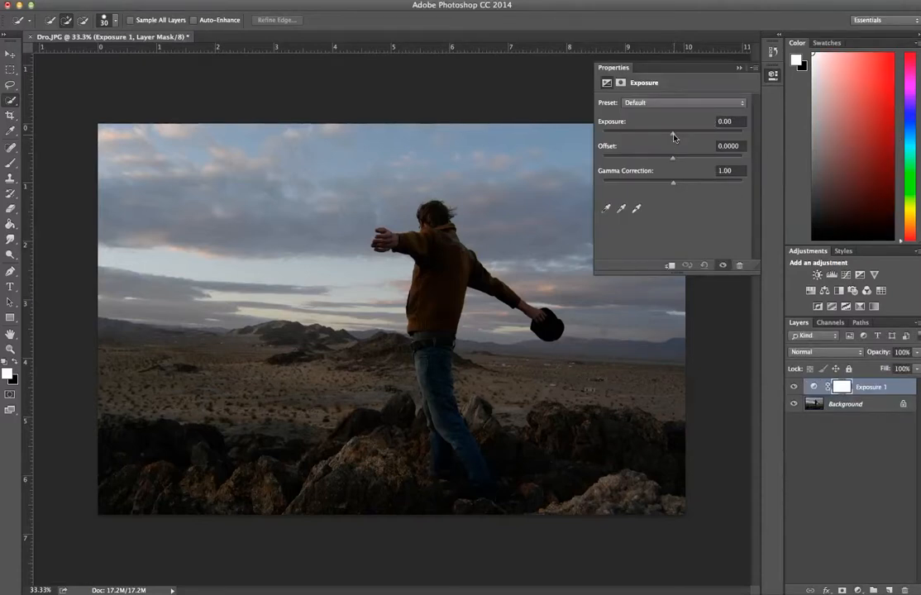
pyautogui.moveTo(673, 136)
pyautogui.mouseDown()
pyautogui.moveTo(696, 135)
pyautogui.moveTo(658, 136)
pyautogui.moveTo(698, 138)
pyautogui.moveTo(690, 137)
pyautogui.mouseUp()
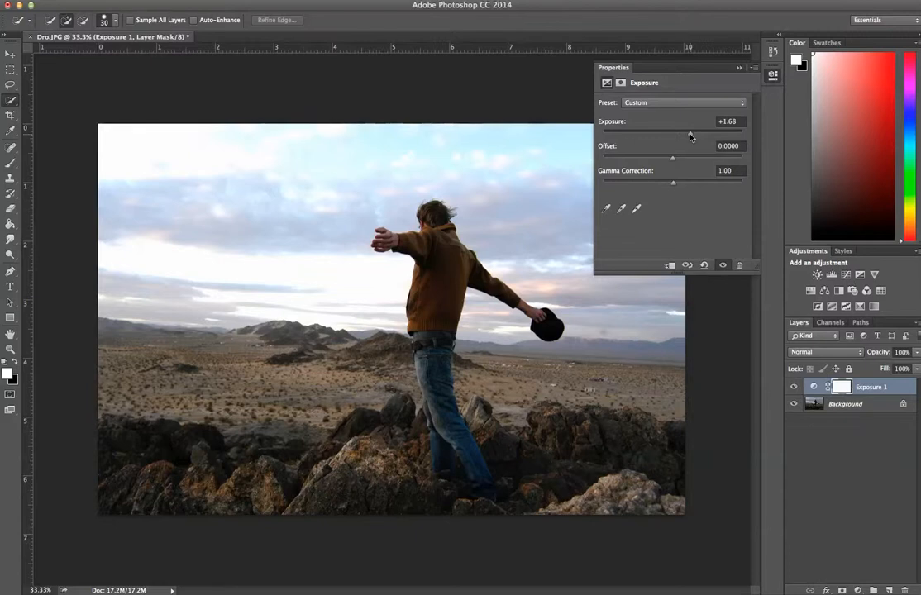
pyautogui.click(739, 68)
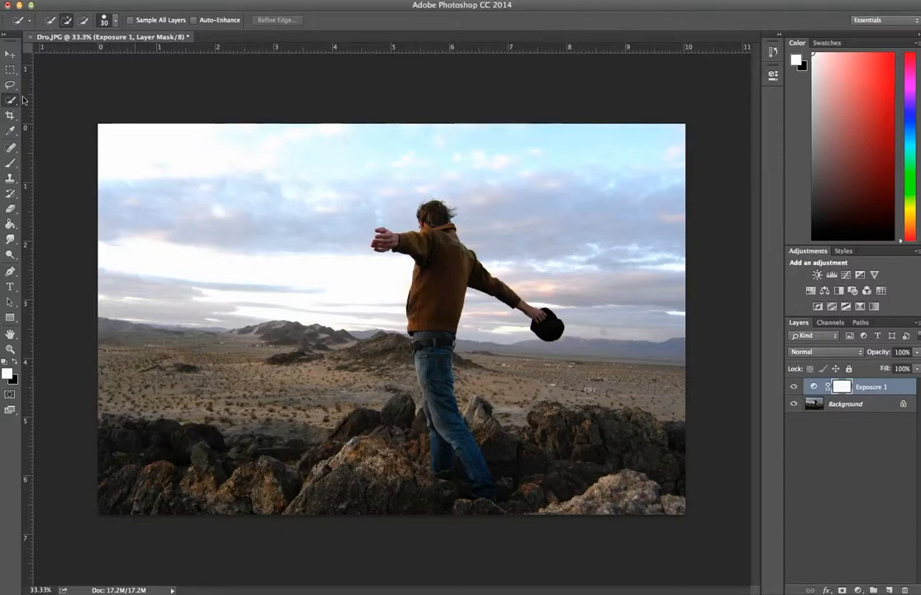
# - Quick-select the whole sky and the desert floor between the man's legs and the right edge of the photo, excluding the man and rocks
pyautogui.moveTo(166, 157)
pyautogui.mouseDown()
pyautogui.moveTo(212, 147)
pyautogui.moveTo(281, 180)
pyautogui.moveTo(392, 161)
pyautogui.moveTo(603, 225)
pyautogui.mouseUp()
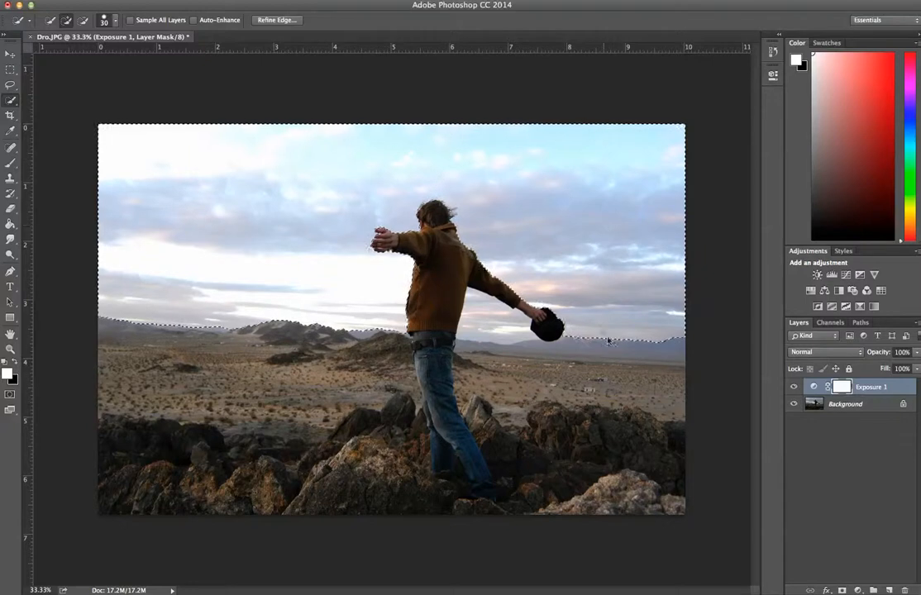
pyautogui.click(580, 358)
pyautogui.moveTo(580, 358); pyautogui.dragTo(626, 377)
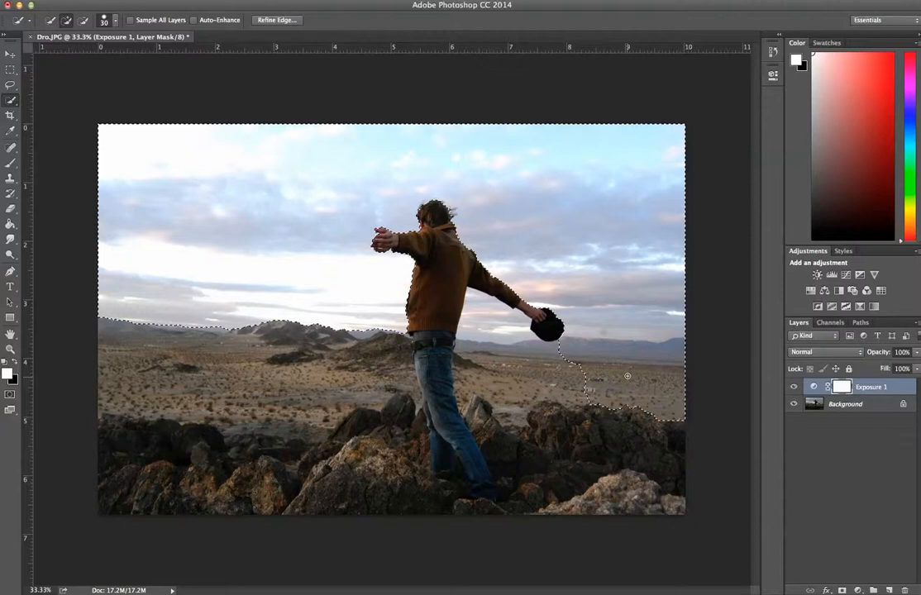
pyautogui.moveTo(564, 374)
pyautogui.mouseDown()
pyautogui.moveTo(482, 382)
pyautogui.moveTo(486, 369)
pyautogui.mouseUp()
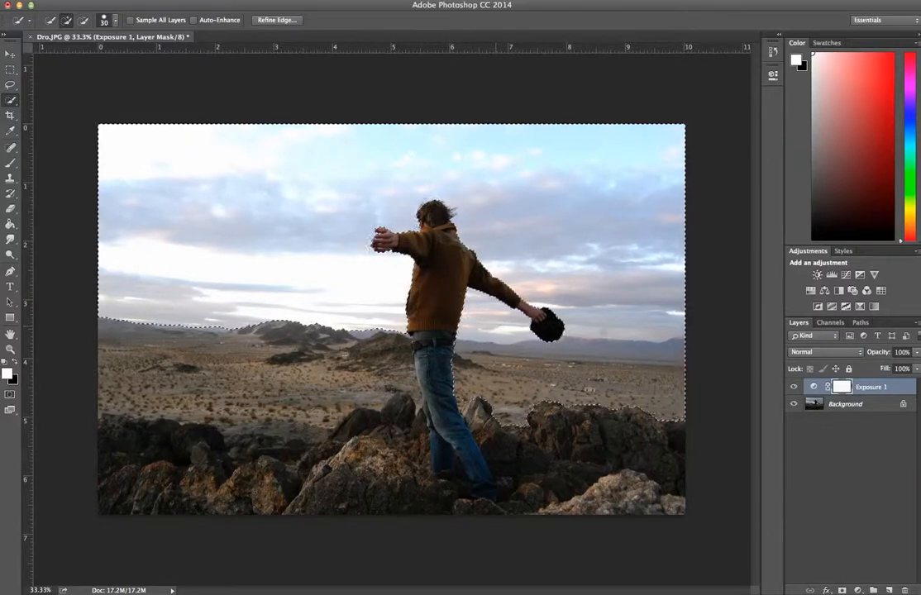
# - Extend the quick selection over the hills and desert left of the man, down to the rocks beside his leg
pyautogui.click(245, 361)
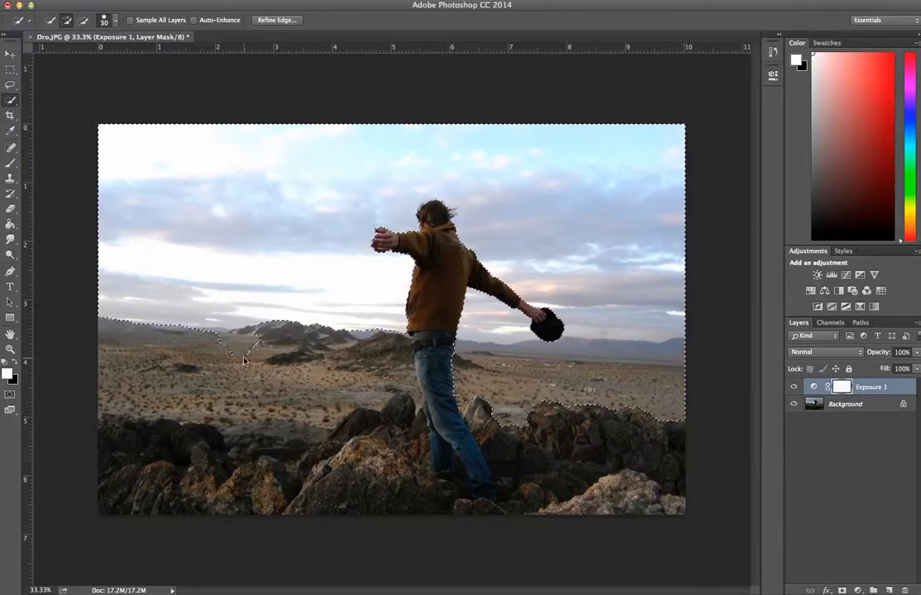
pyautogui.click(266, 364)
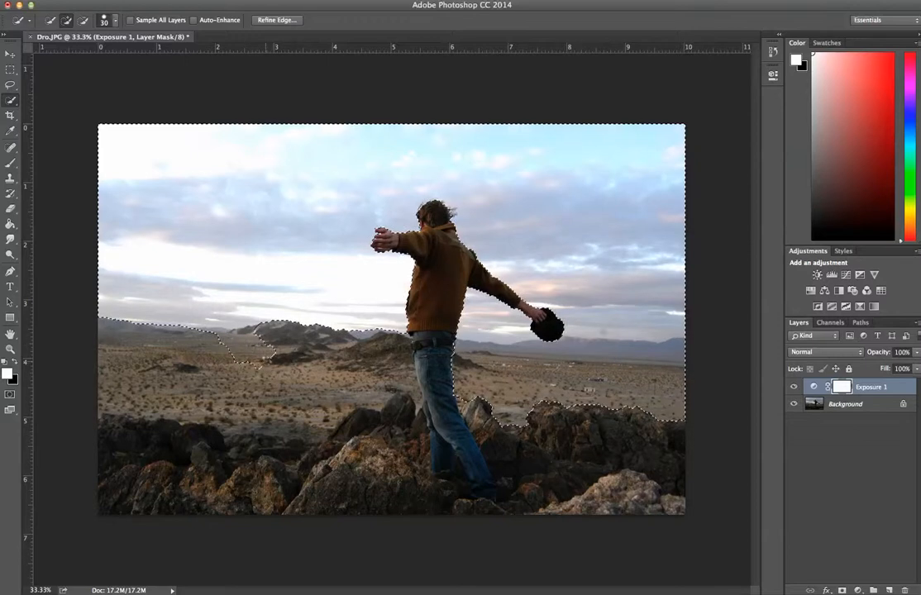
pyautogui.moveTo(257, 353)
pyautogui.mouseDown()
pyautogui.moveTo(296, 366)
pyautogui.moveTo(318, 346)
pyautogui.moveTo(325, 382)
pyautogui.moveTo(321, 372)
pyautogui.moveTo(327, 399)
pyautogui.mouseUp()
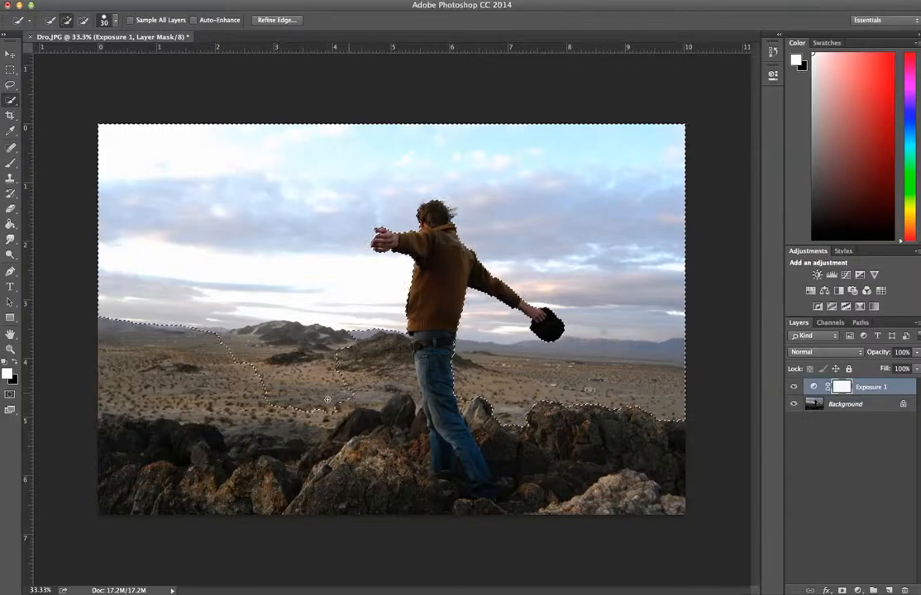
pyautogui.click(323, 420)
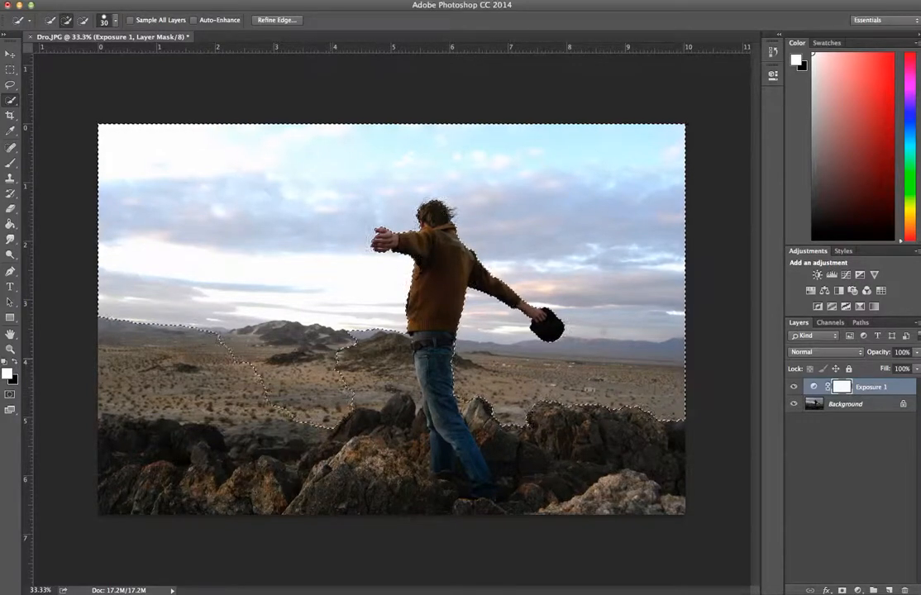
pyautogui.click(353, 370)
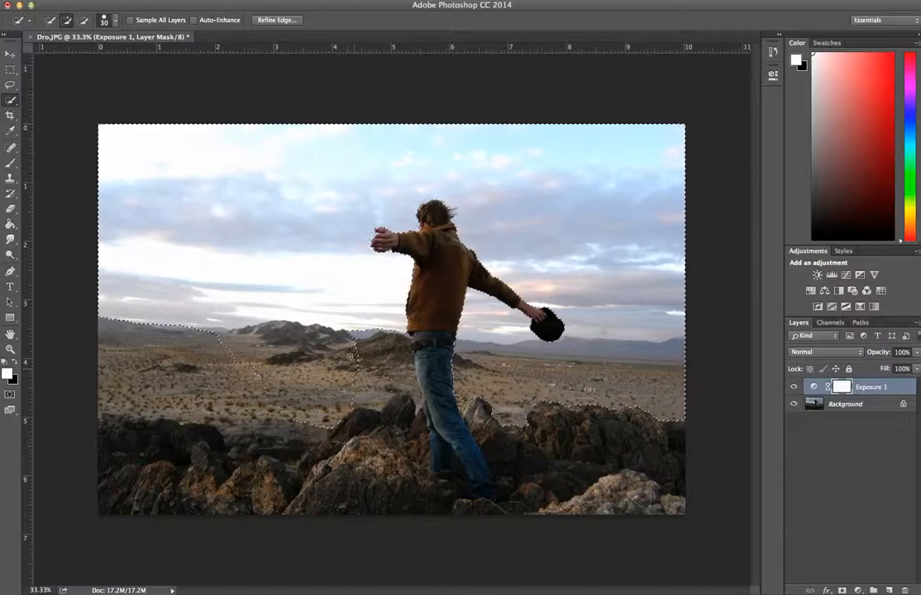
pyautogui.click(379, 369)
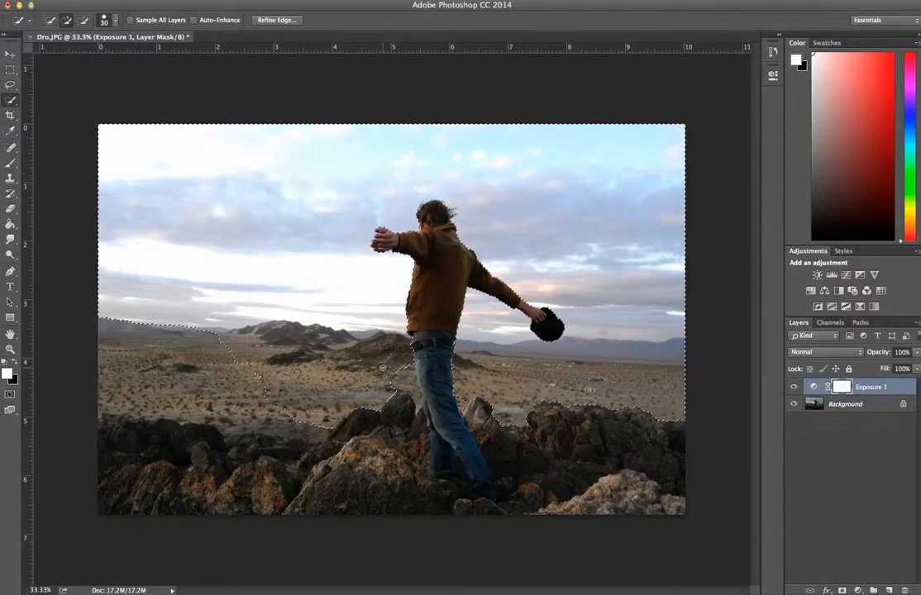
pyautogui.click(399, 379)
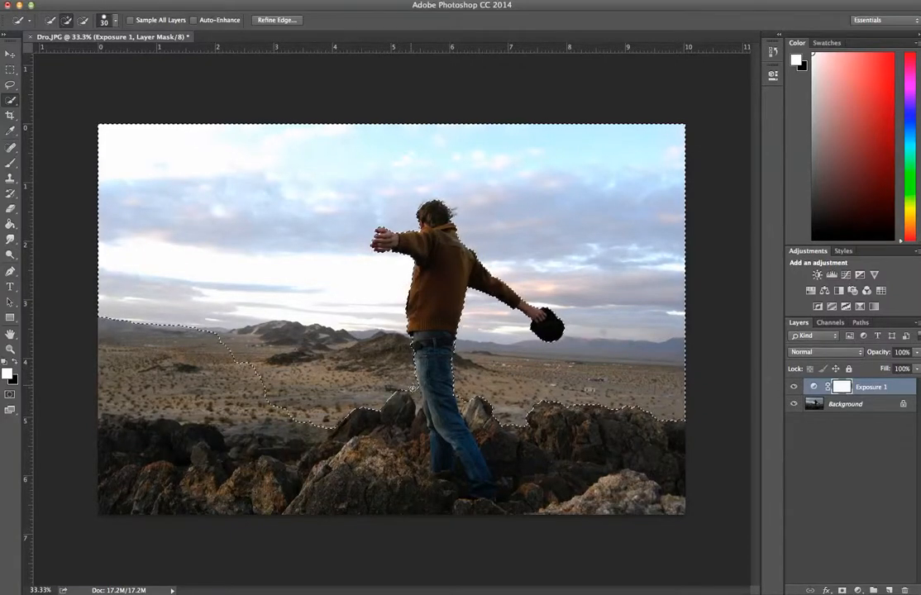
# - Add the remaining desert at the photo's left side down to the rock line, undoing the stroke that spills onto the rocks
pyautogui.click(229, 392)
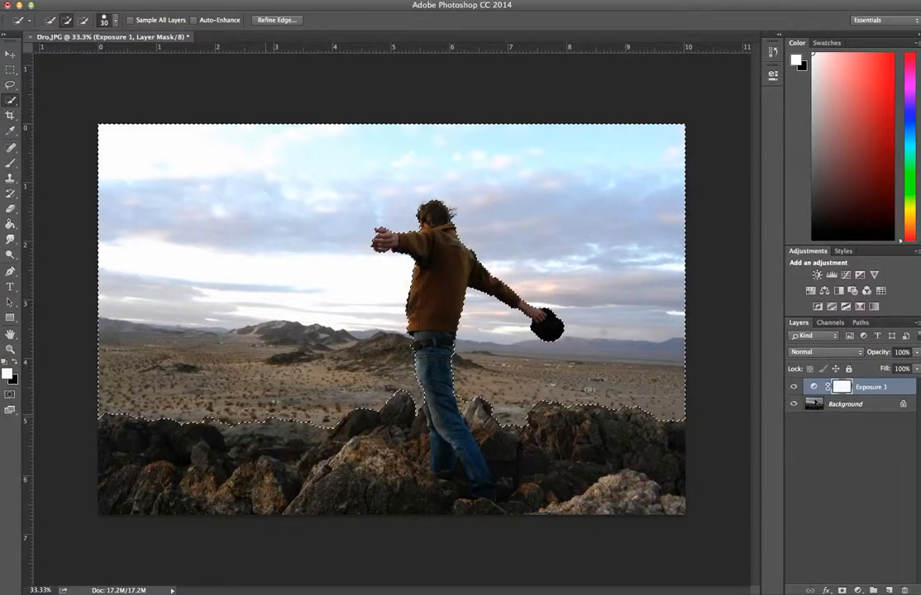
pyautogui.click(228, 421)
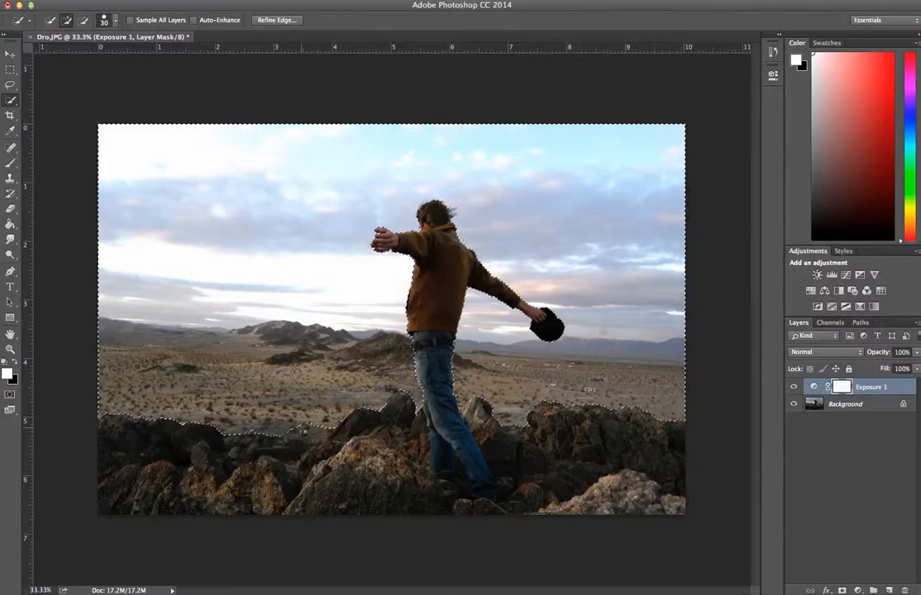
pyautogui.click(306, 429)
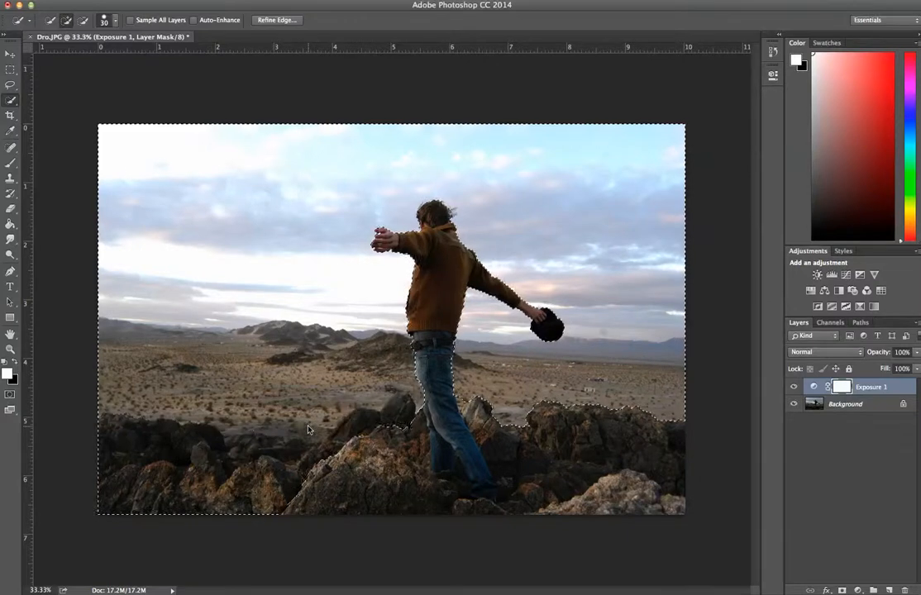
pyautogui.hotkey('ctrl', 'z')
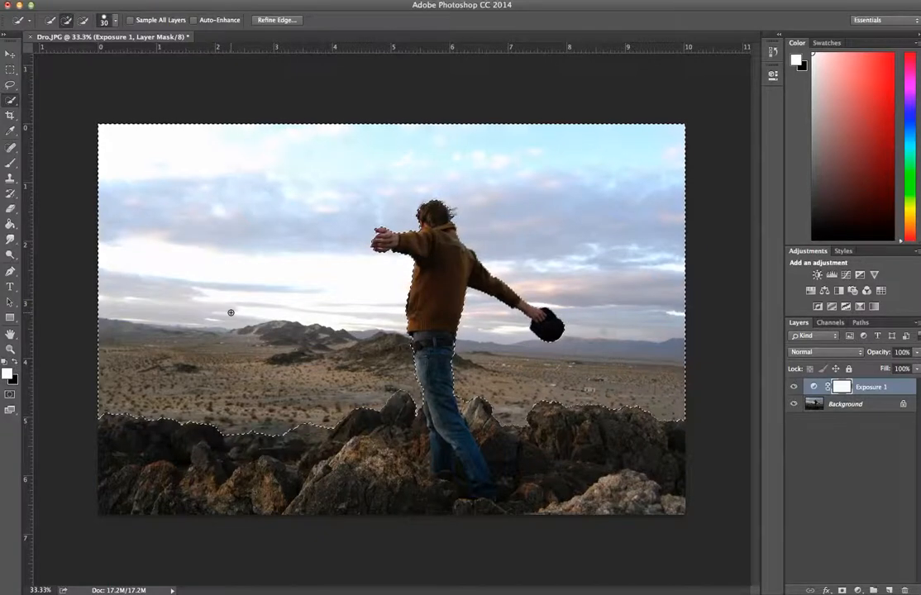
# - Switch the selection to Quick Mask mode and examine the mask edges around the man's legs and the rocks
pyautogui.click(11, 396)
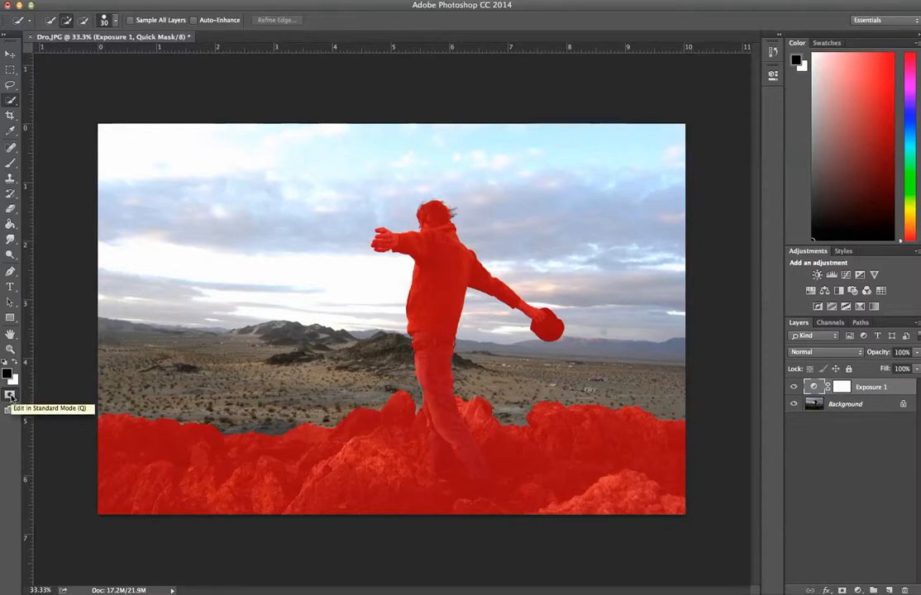
pyautogui.press('super+plus')
pyautogui.press('super+plus')
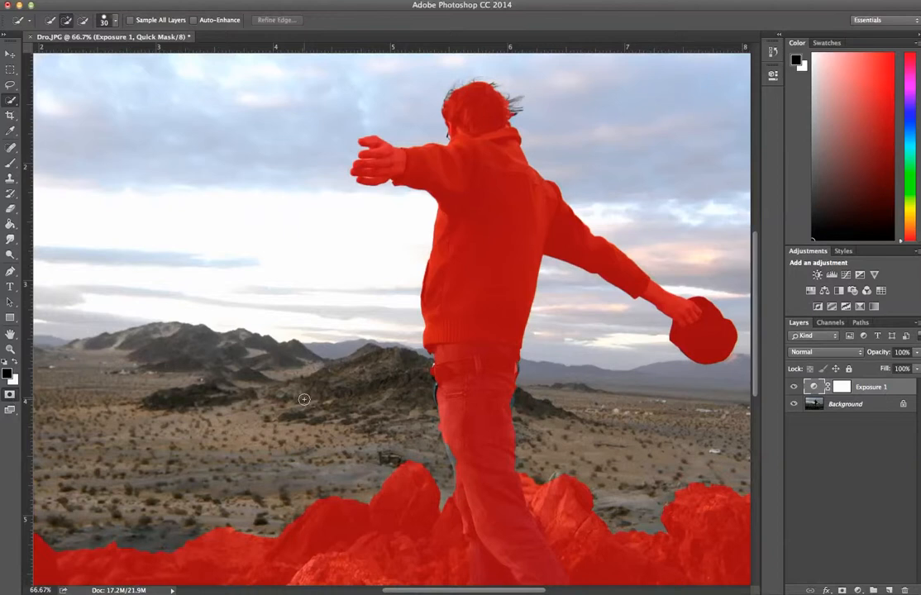
pyautogui.press('super+plus')
pyautogui.scroll(-6, 356, 403)
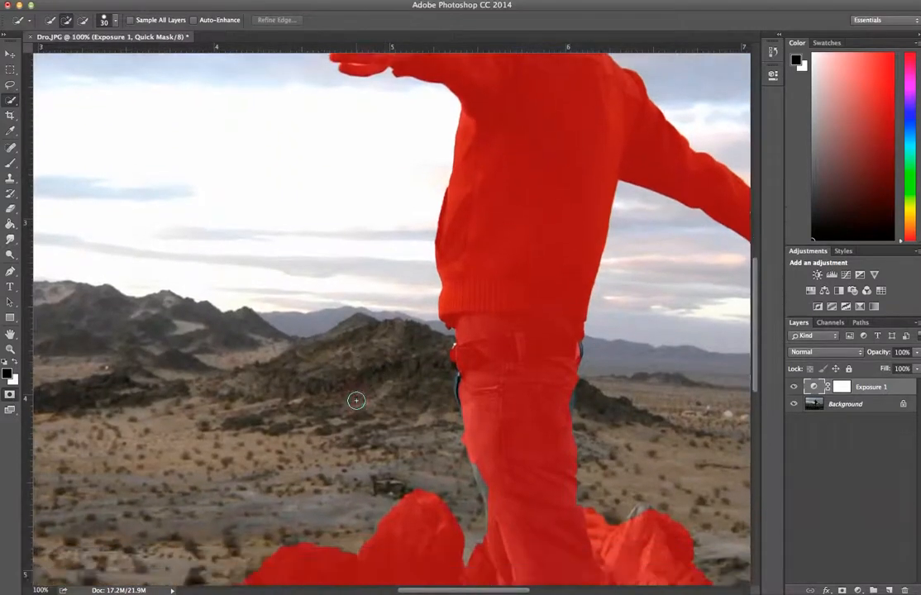
pyautogui.scroll(2, 512, 233)
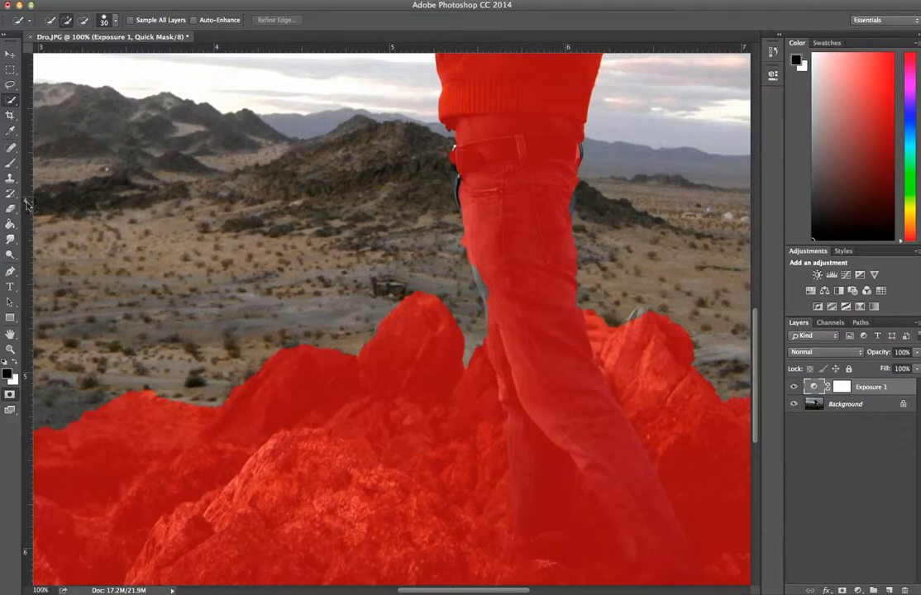
# - Draw a small closed Pen path around the wrongly masked gap between the man's leg and the rock to its right
pyautogui.click(10, 271)
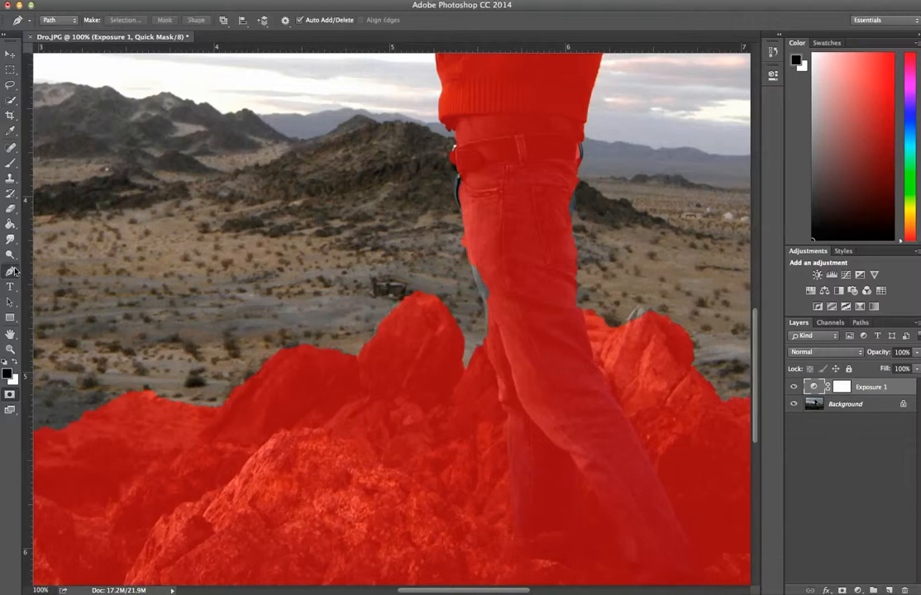
pyautogui.click(585, 315)
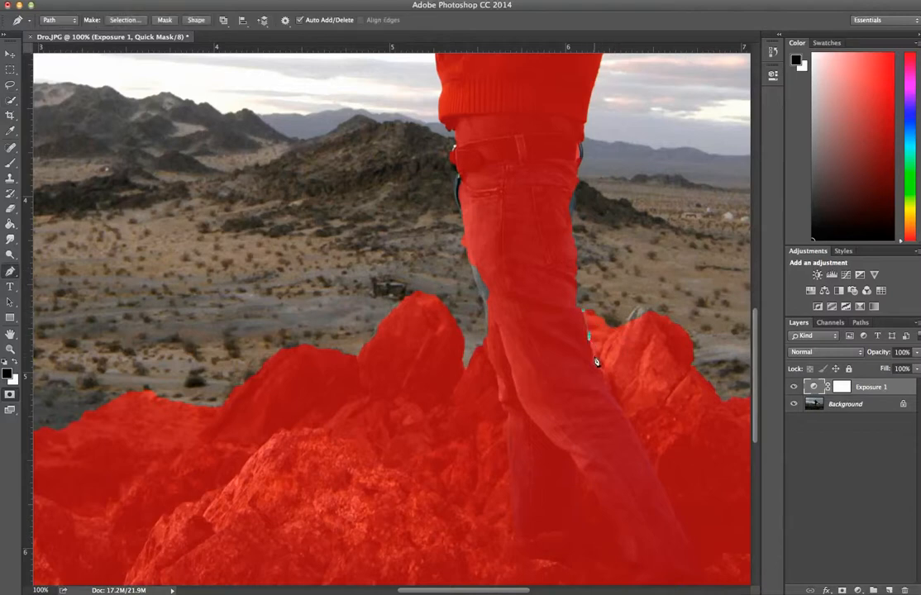
pyautogui.moveTo(602, 350); pyautogui.dragTo(606, 341)
# - Load the work path as a selection, clear the mask inside it, and deselect
pyautogui.click(859, 323)
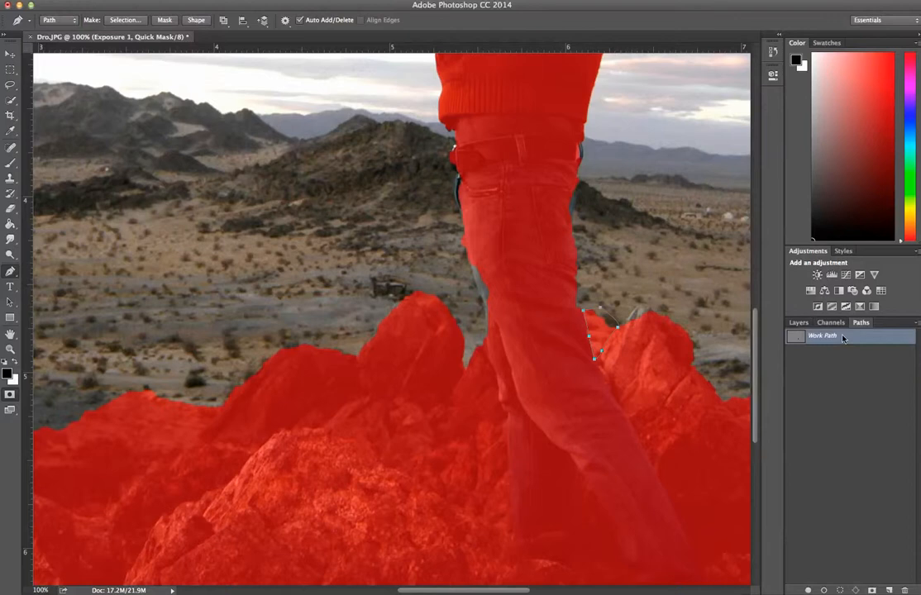
pyautogui.click(840, 590)
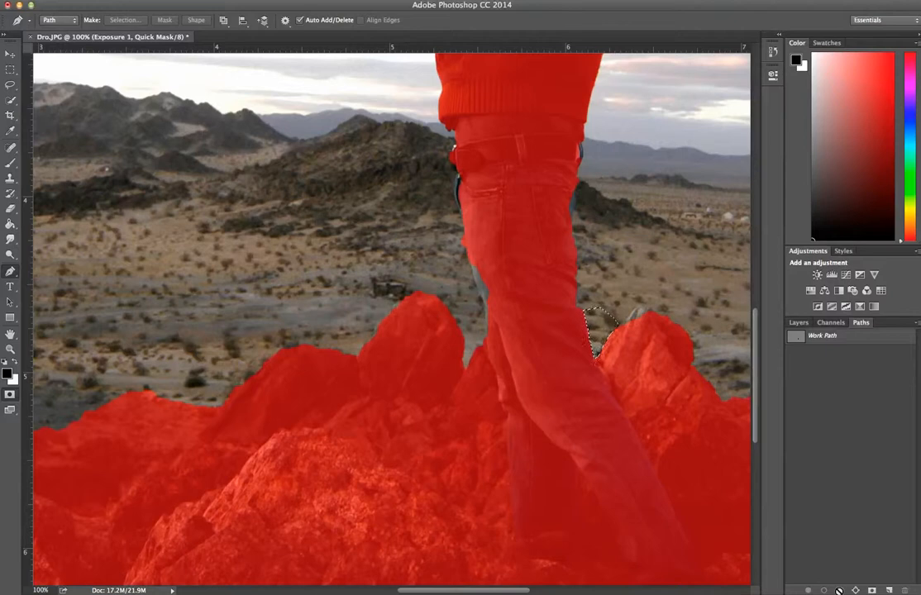
pyautogui.press('super+d')
# - Paint the missing mask areas on the rock tip, belt and jeans edges with a 12 px Brush
pyautogui.click(10, 162)
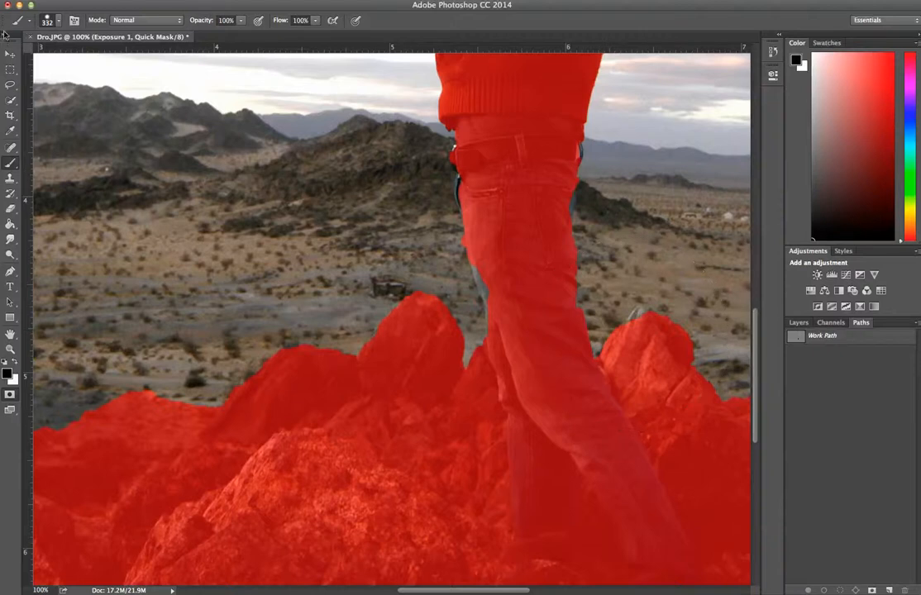
pyautogui.click(53, 21)
pyautogui.moveTo(124, 63); pyautogui.dragTo(69, 58)
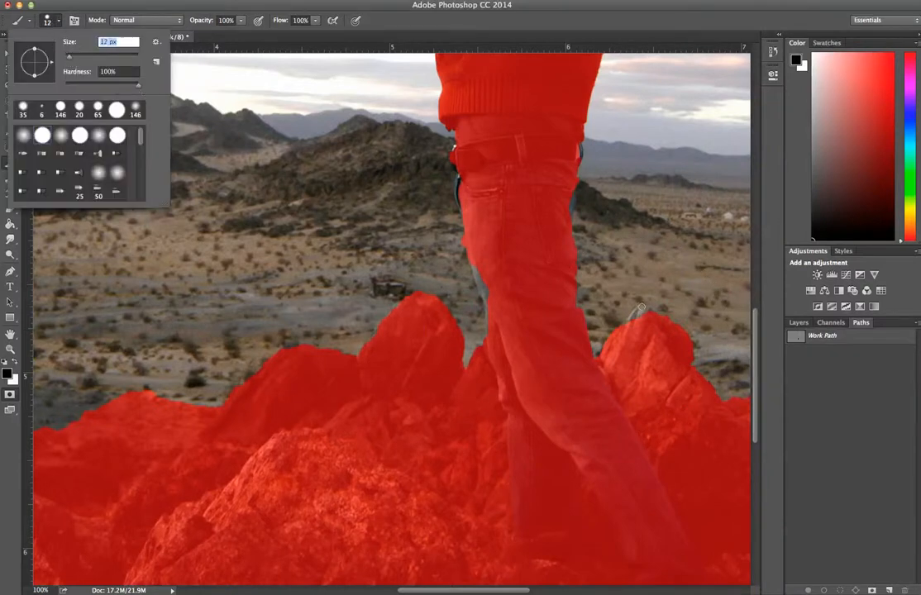
pyautogui.press('Return')
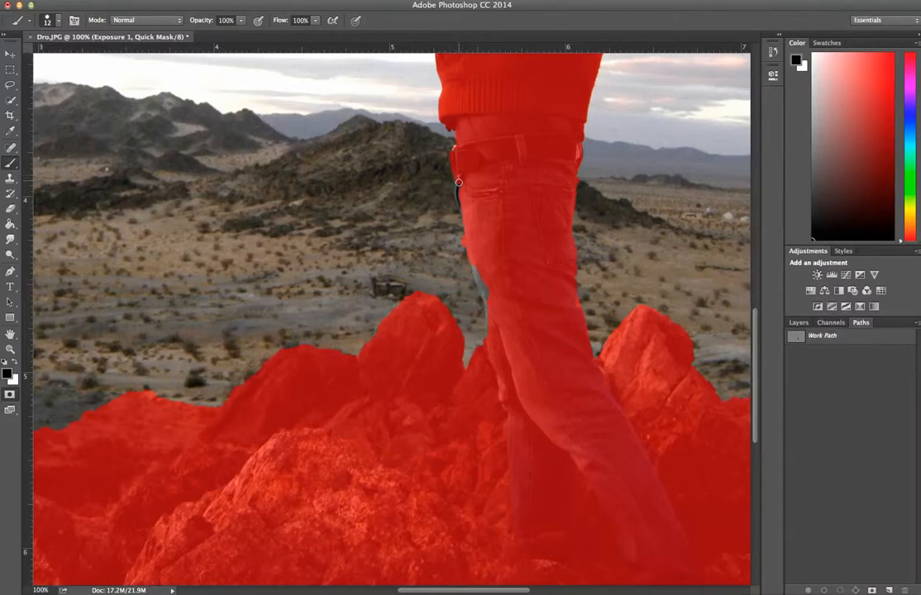
pyautogui.moveTo(459, 194); pyautogui.dragTo(470, 236)
pyautogui.moveTo(482, 263); pyautogui.dragTo(493, 300)
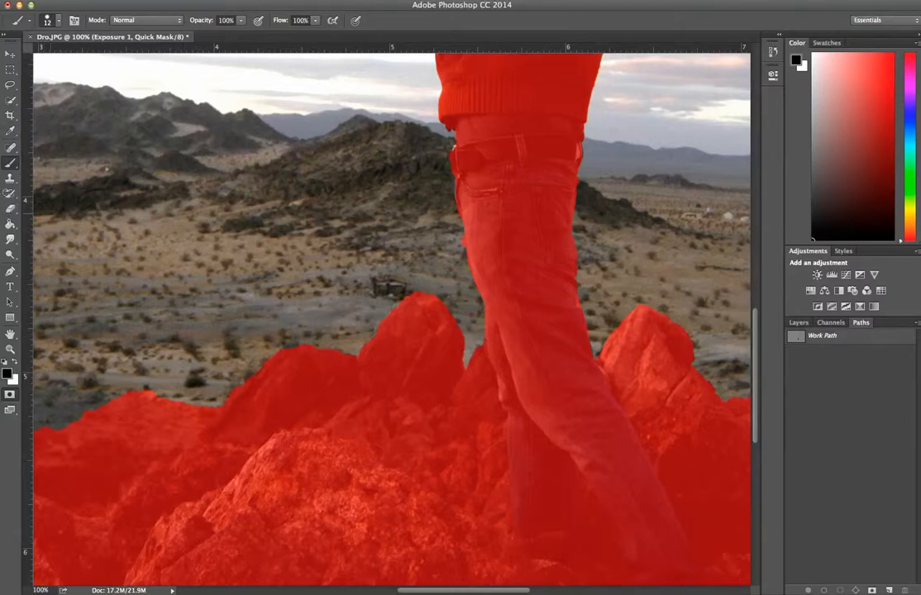
# - Erase the excess mask along the left edge of the jeans with a 36 px Eraser at increased opacity
pyautogui.click(10, 208)
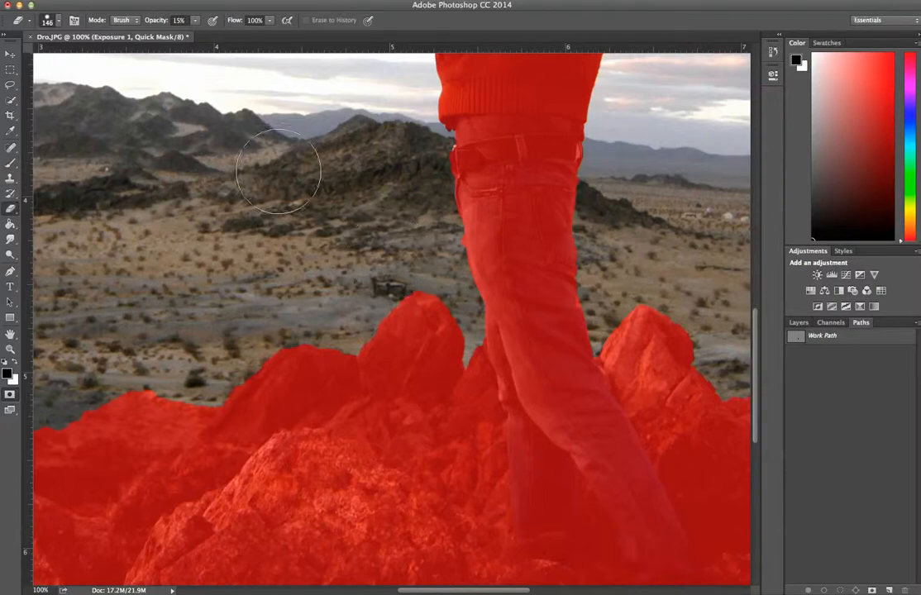
pyautogui.click(58, 21)
pyautogui.moveTo(110, 56); pyautogui.dragTo(79, 57)
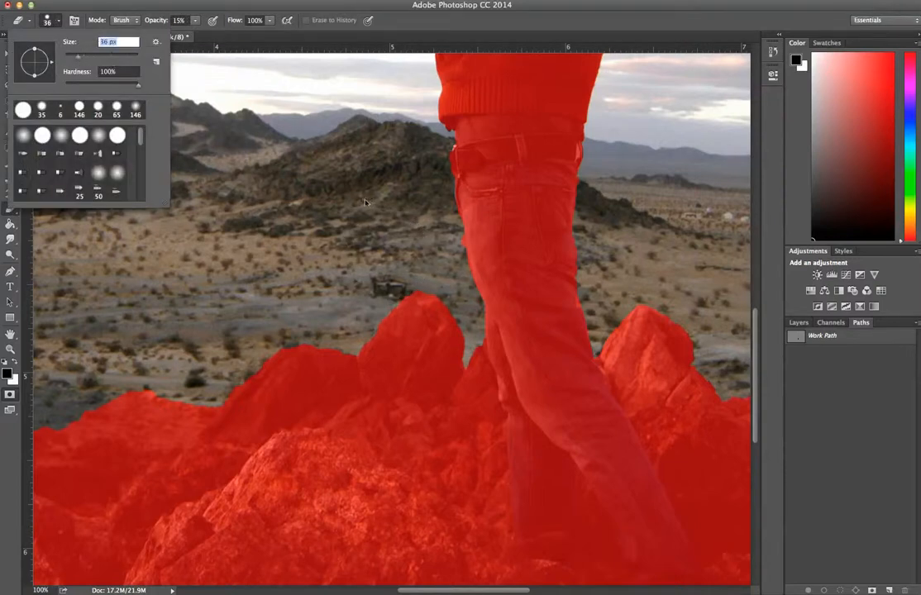
pyautogui.click(454, 239)
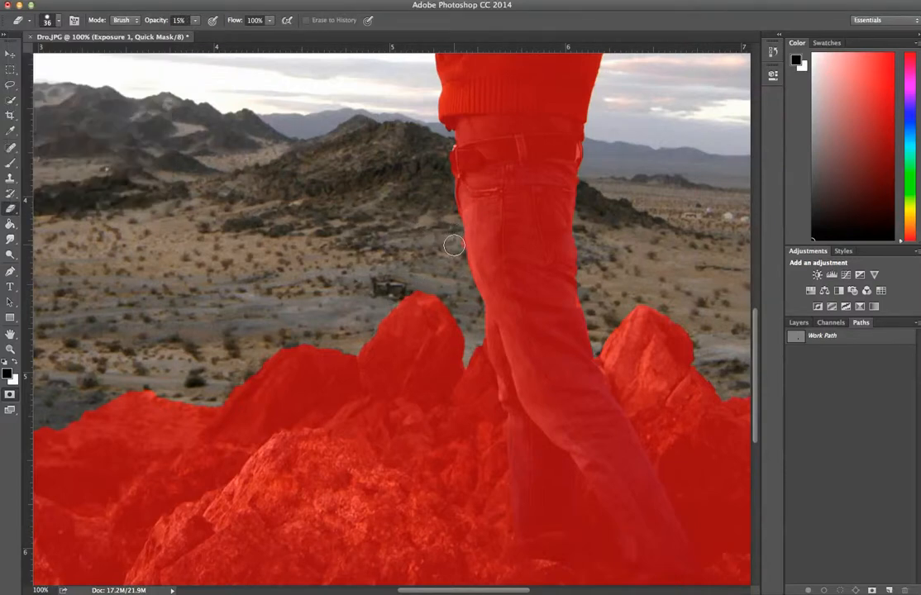
pyautogui.click(195, 20)
pyautogui.moveTo(195, 37); pyautogui.dragTo(248, 35)
pyautogui.click(454, 242)
# - Draw a closed Pen path around the wrongly masked patch of desert above the low rock ridge left of the man
pyautogui.click(10, 53)
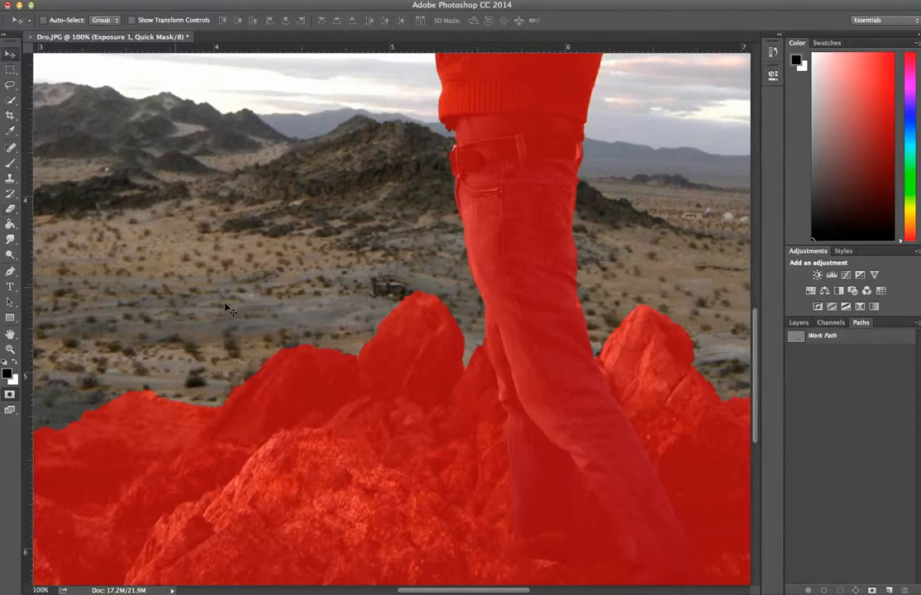
pyautogui.hscroll(-15, 232, 312)
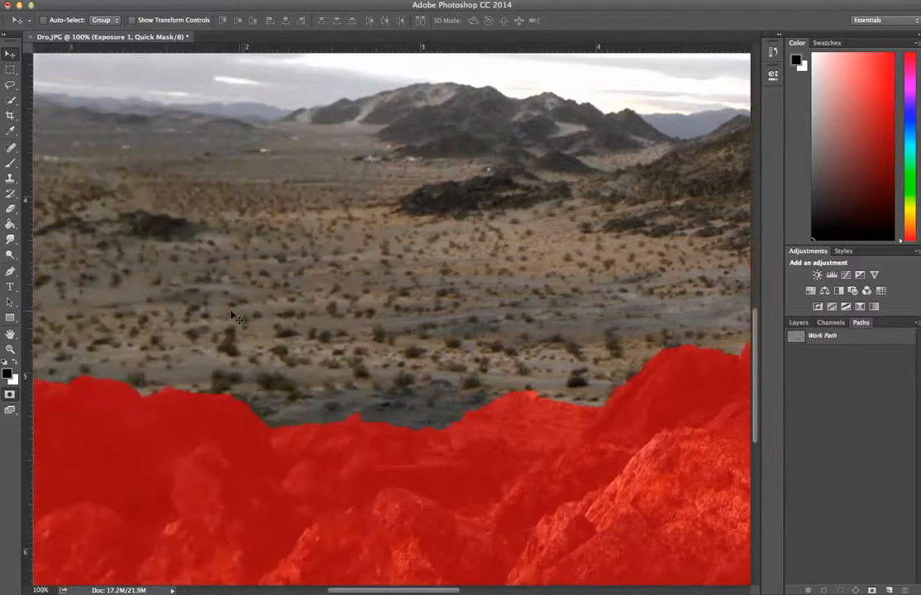
pyautogui.hscroll(-5, 232, 317)
pyautogui.hscroll(10, 231, 316)
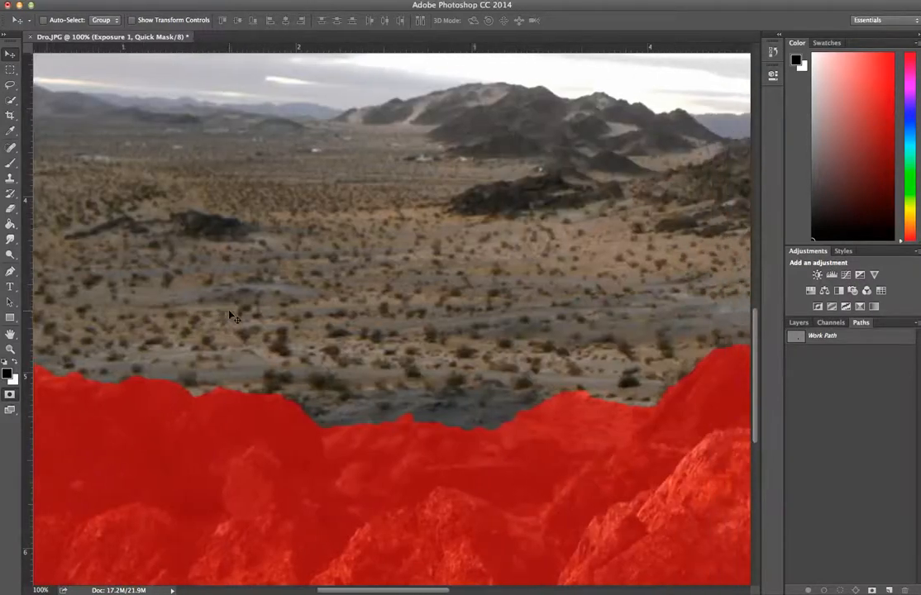
pyautogui.hscroll(5, 234, 317)
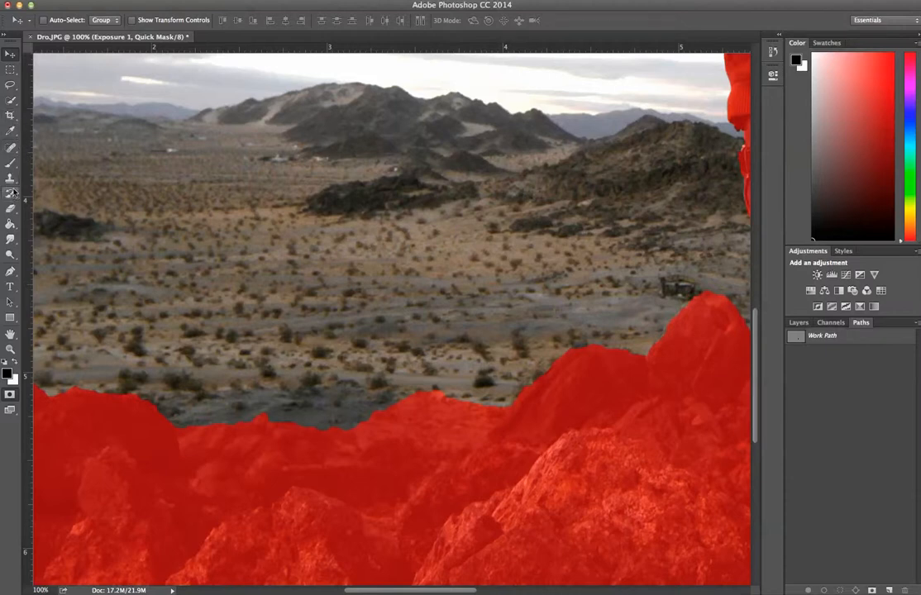
pyautogui.click(10, 270)
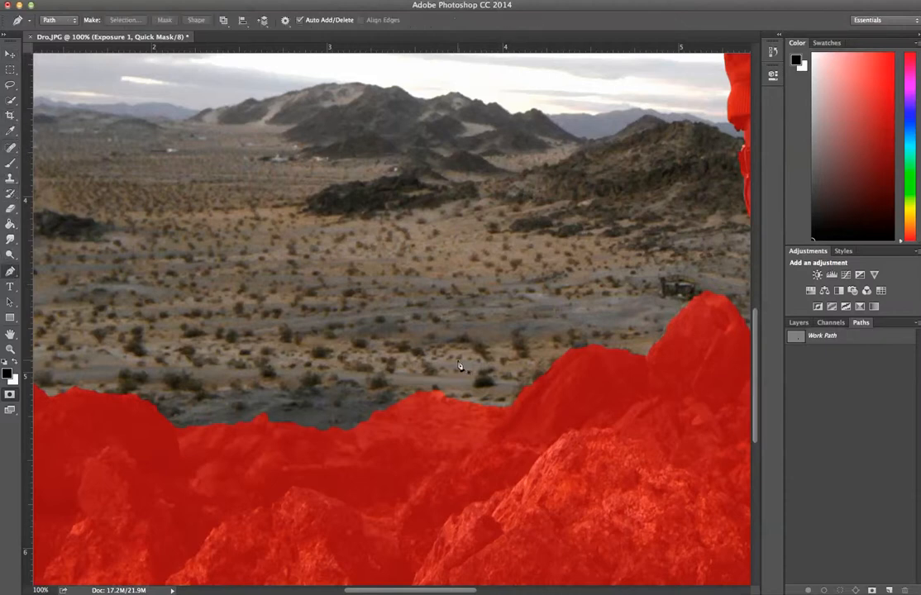
pyautogui.click(499, 419)
pyautogui.moveTo(485, 431); pyautogui.dragTo(448, 420)
pyautogui.click(438, 422)
pyautogui.click(408, 422)
pyautogui.click(386, 419)
pyautogui.click(364, 417)
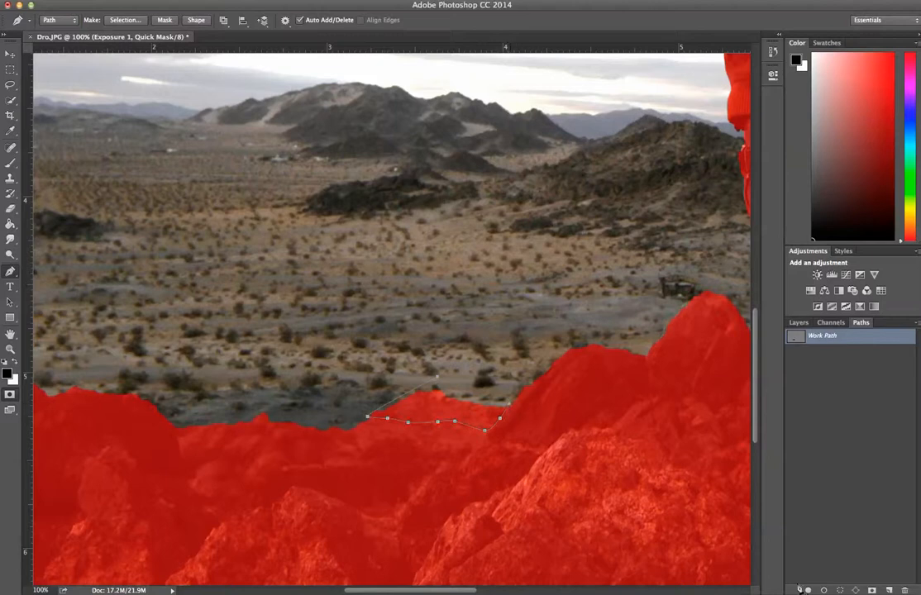
# - Load the work path as a selection, clear the mask inside it, and deselect
pyautogui.click(839, 590)
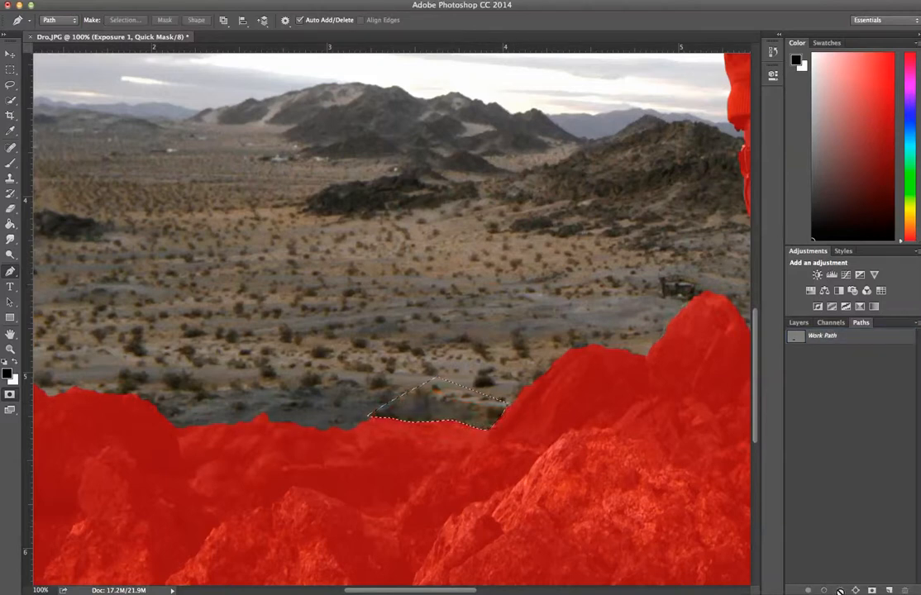
pyautogui.press('super+d')
pyautogui.click(10, 53)
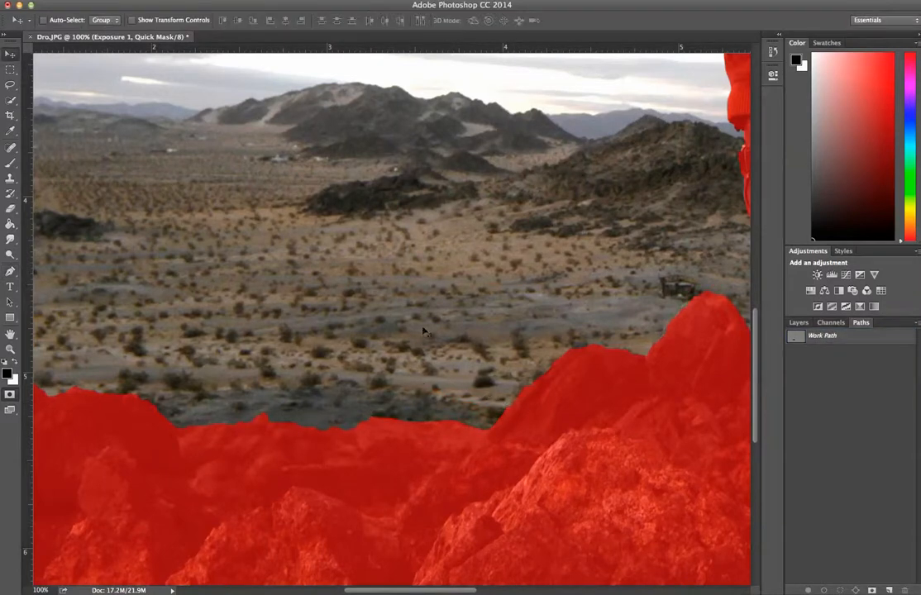
# - Paint the missing mask spots along the upper edge of the rocks right of the man with the 12 px Brush
pyautogui.hscroll(10, 424, 333)
pyautogui.hscroll(15, 424, 333)
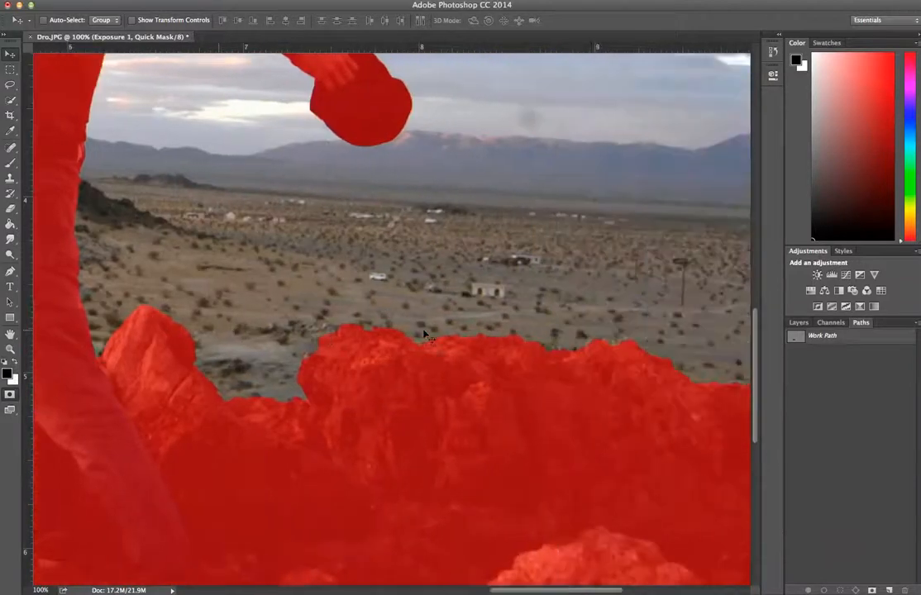
pyautogui.hscroll(3, 428, 335)
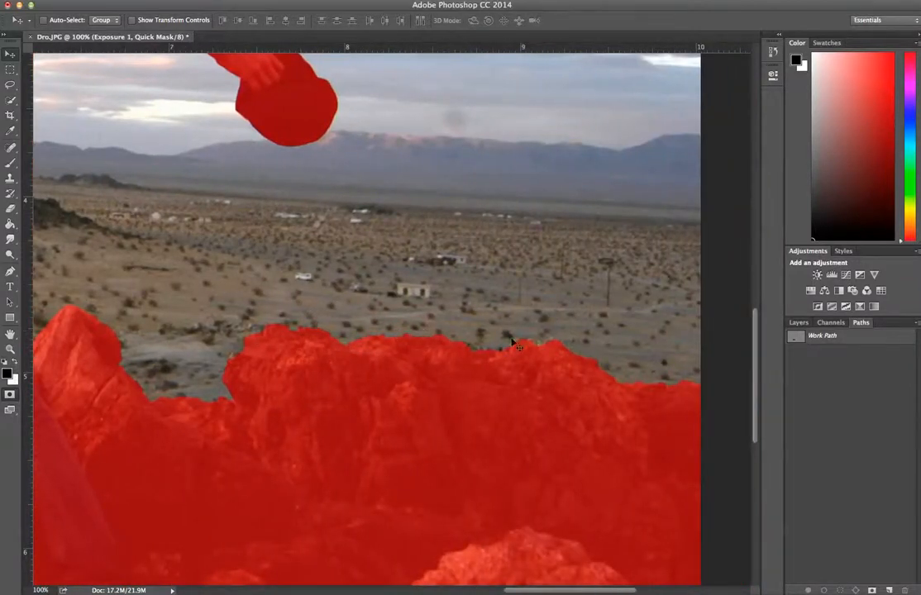
pyautogui.click(10, 163)
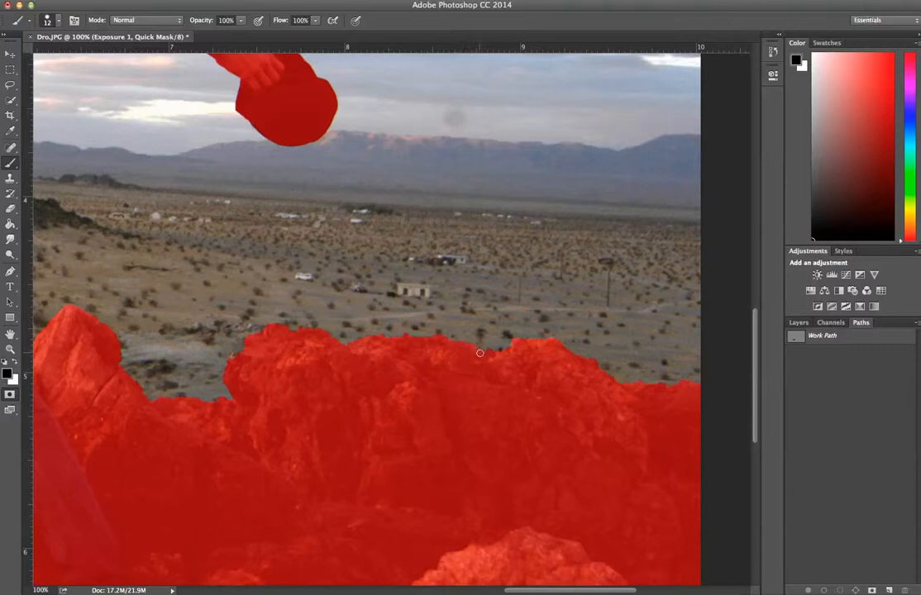
pyautogui.scroll(-2, 487, 354)
pyautogui.scroll(-5, 488, 354)
pyautogui.scroll(6, 488, 354)
pyautogui.hscroll(-4, 463, 331)
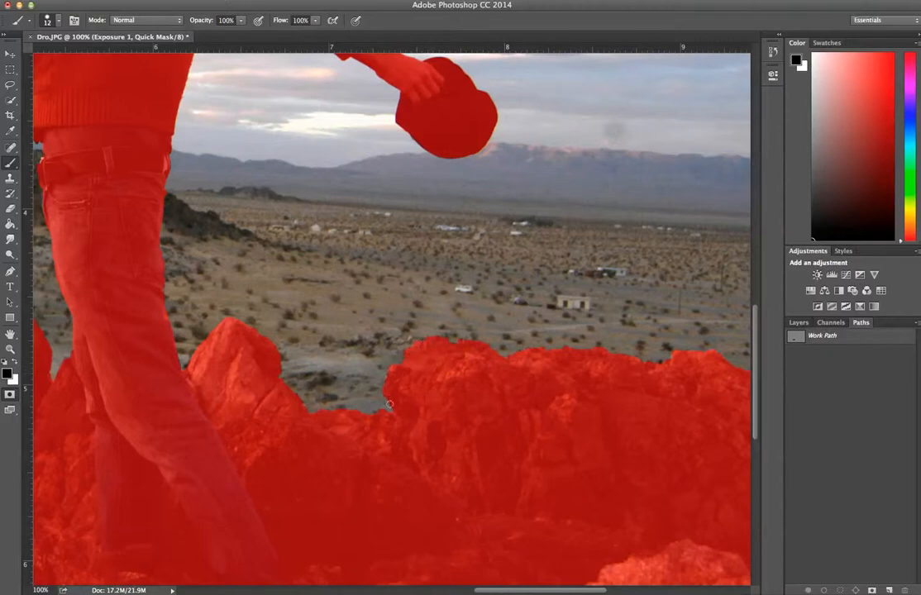
# - Paint the missing mask along the man's forehead and the side of his face with the 12 px Brush
pyautogui.scroll(6, 270, 365)
pyautogui.hscroll(-4, 271, 365)
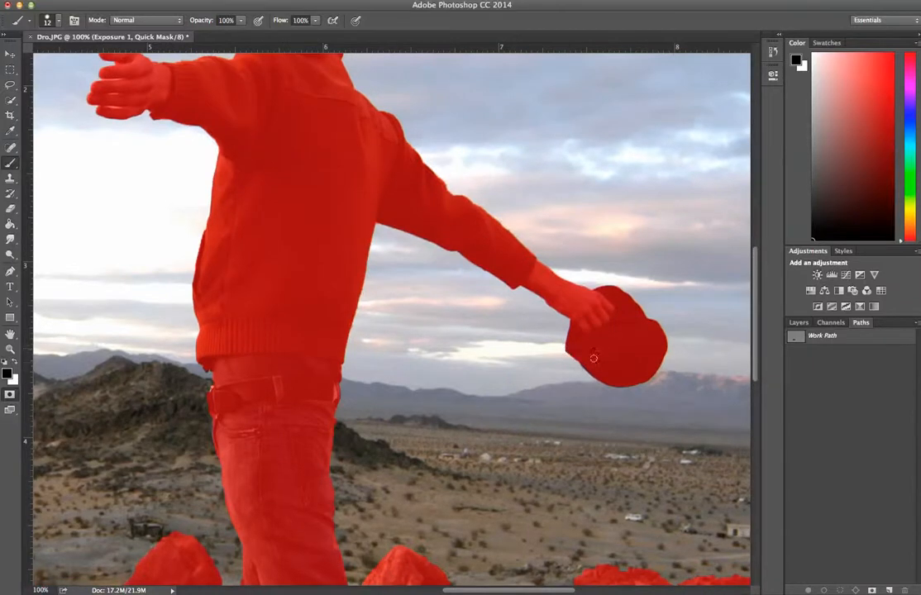
pyautogui.scroll(4, 397, 351)
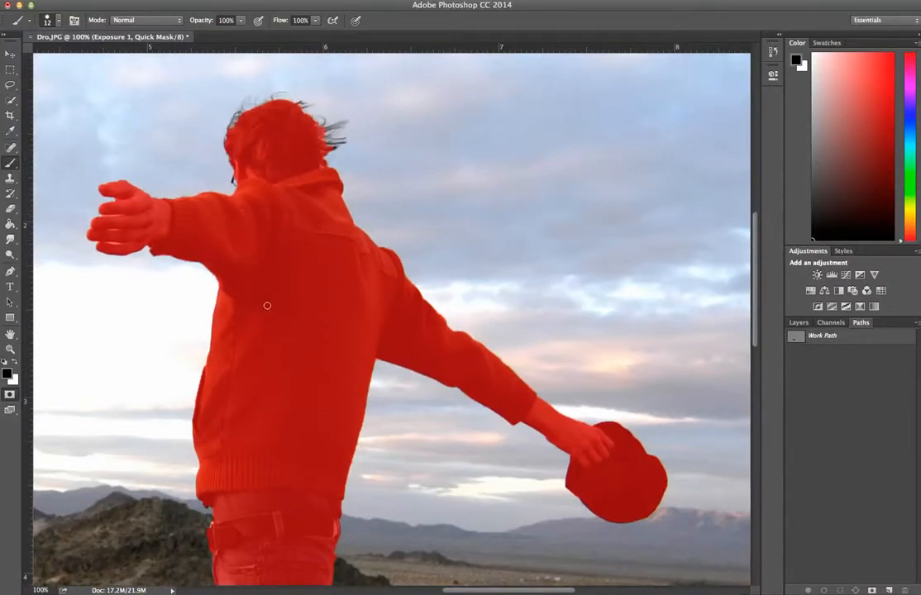
pyautogui.scroll(2, 263, 299)
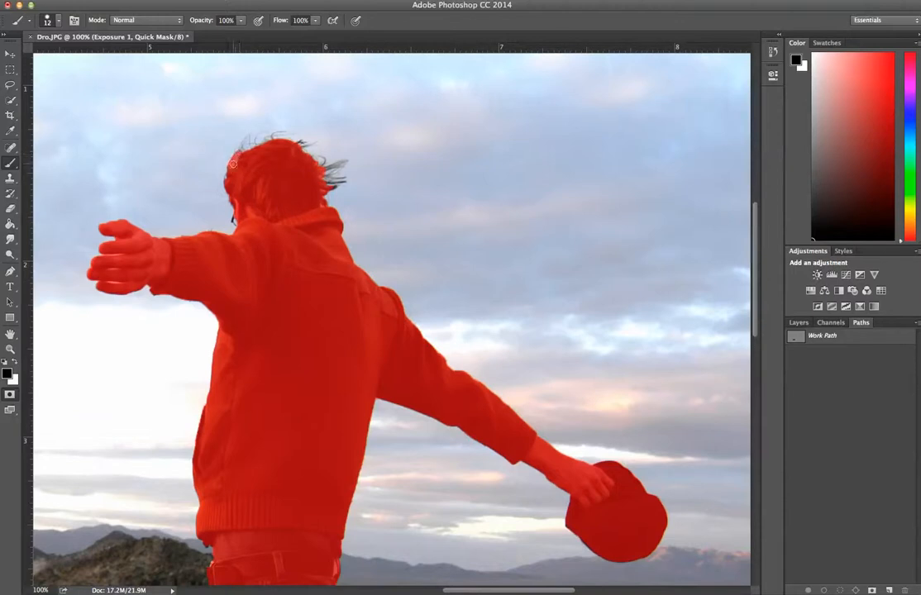
pyautogui.moveTo(229, 175); pyautogui.dragTo(229, 186)
# - Reduce the Brush size to 1 px and touch up the mask at the edge of the man's face
pyautogui.click(57, 23)
pyautogui.moveTo(70, 57); pyautogui.dragTo(63, 57)
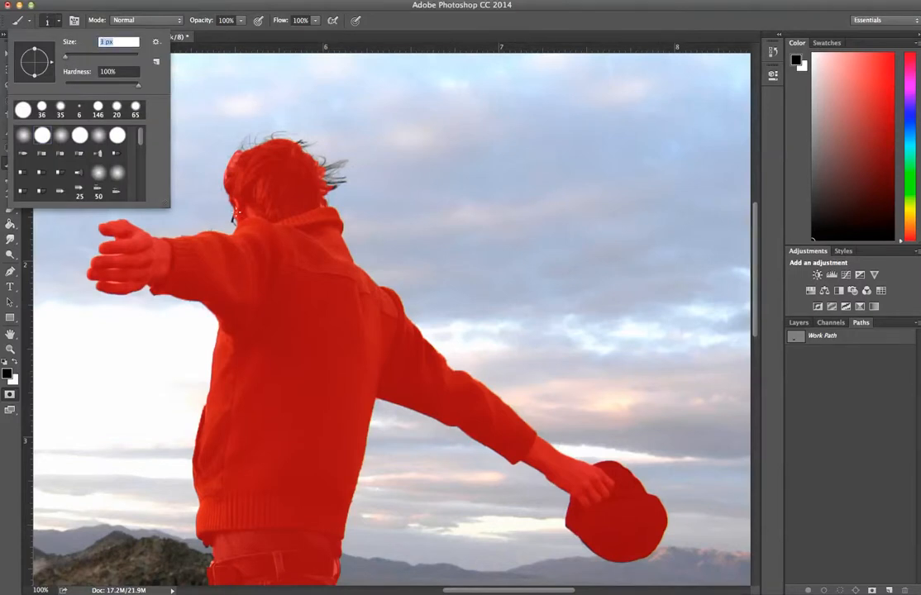
pyautogui.press('Return')
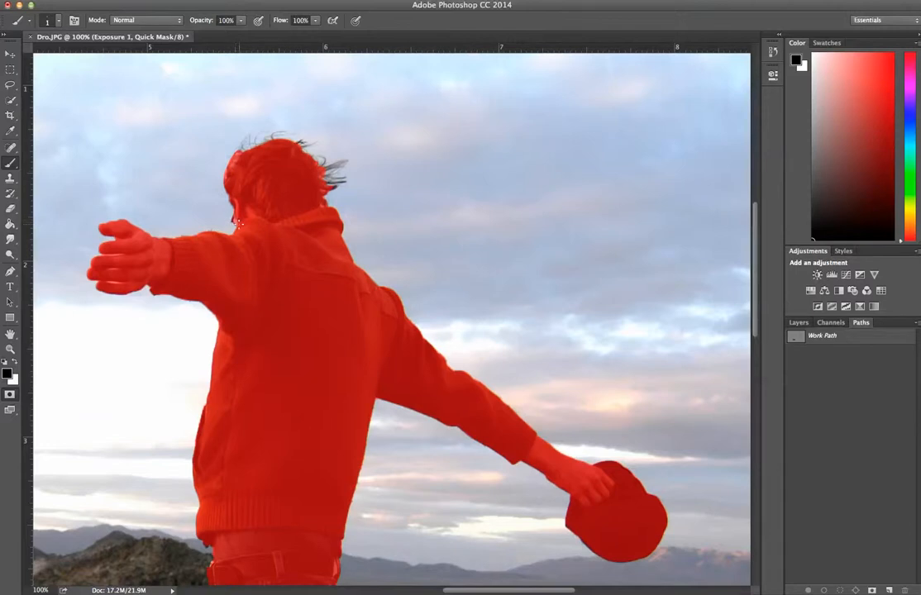
# - Set the Brush size to 3 px and paint the unmasked edge of the man's face at 300% zoom
pyautogui.scroll(2, 263, 234)
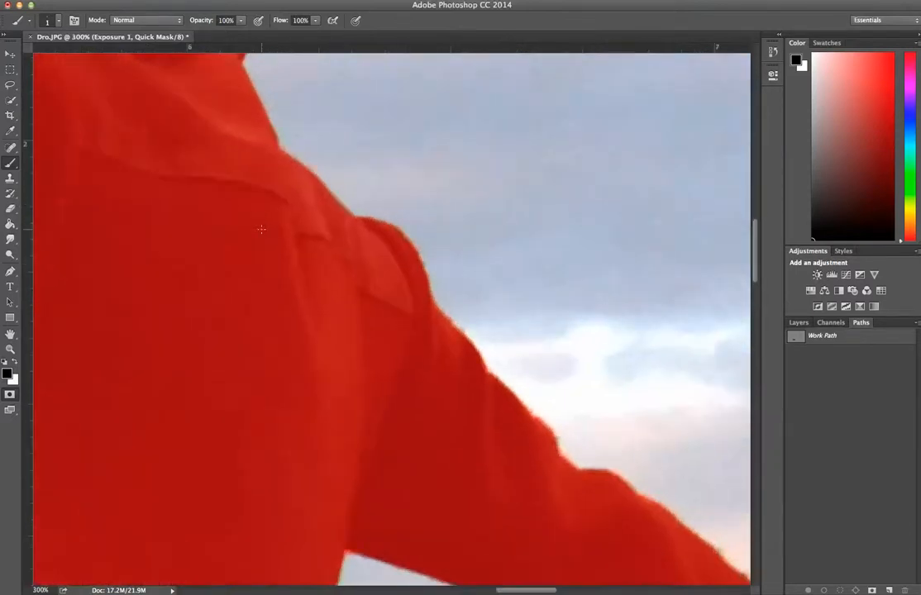
pyautogui.click(59, 23)
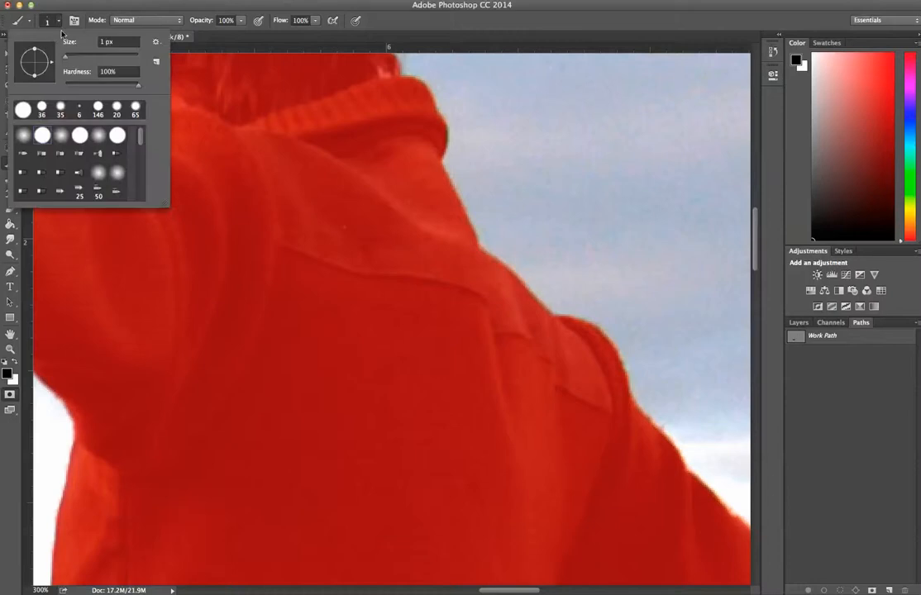
pyautogui.click(96, 42)
pyautogui.write('3')
pyautogui.press('Return')
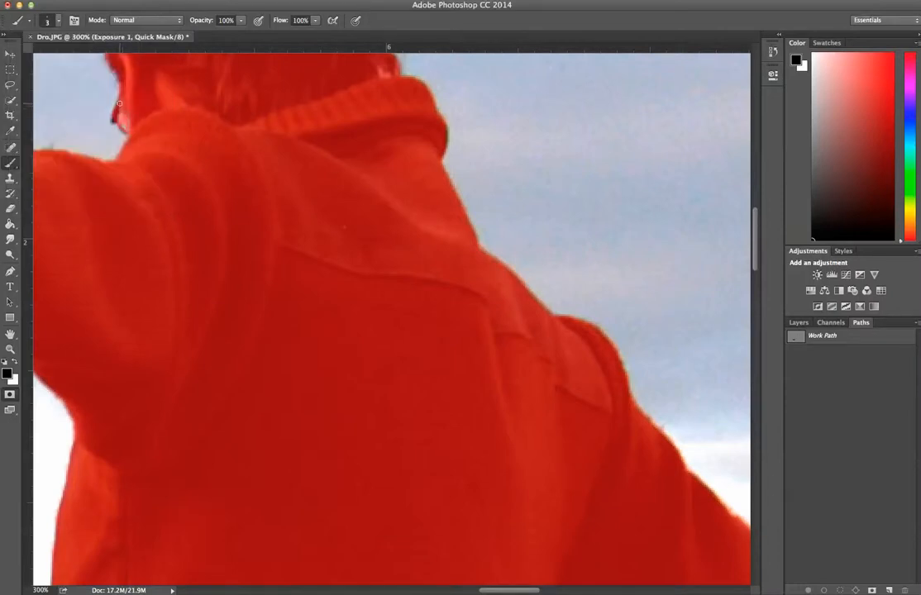
pyautogui.moveTo(113, 120); pyautogui.dragTo(121, 123)
# - Paint the mask over the loose hair strands sticking out at the right side of the man's head
pyautogui.scroll(5, 187, 144)
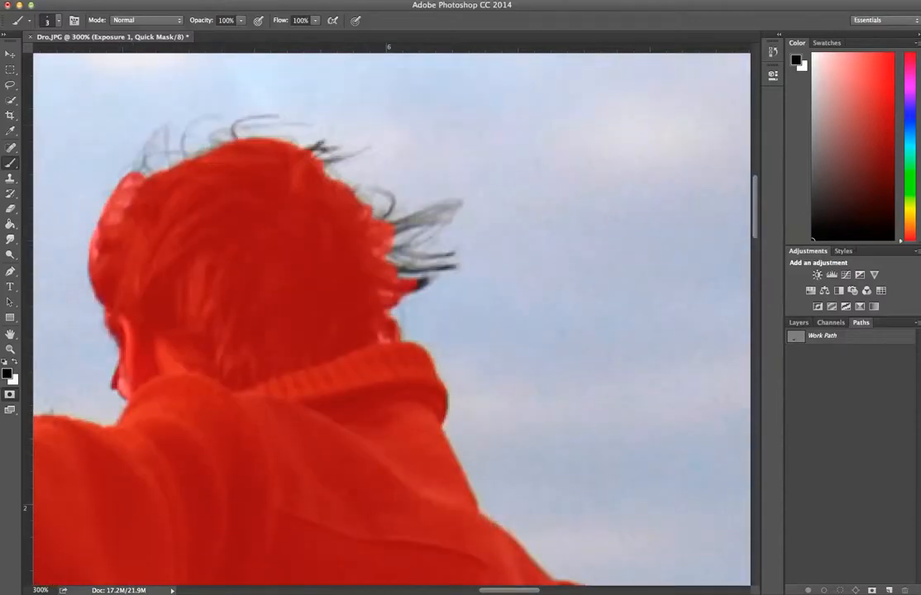
pyautogui.moveTo(436, 212)
pyautogui.mouseDown()
pyautogui.moveTo(379, 223)
pyautogui.moveTo(433, 210)
pyautogui.mouseUp()
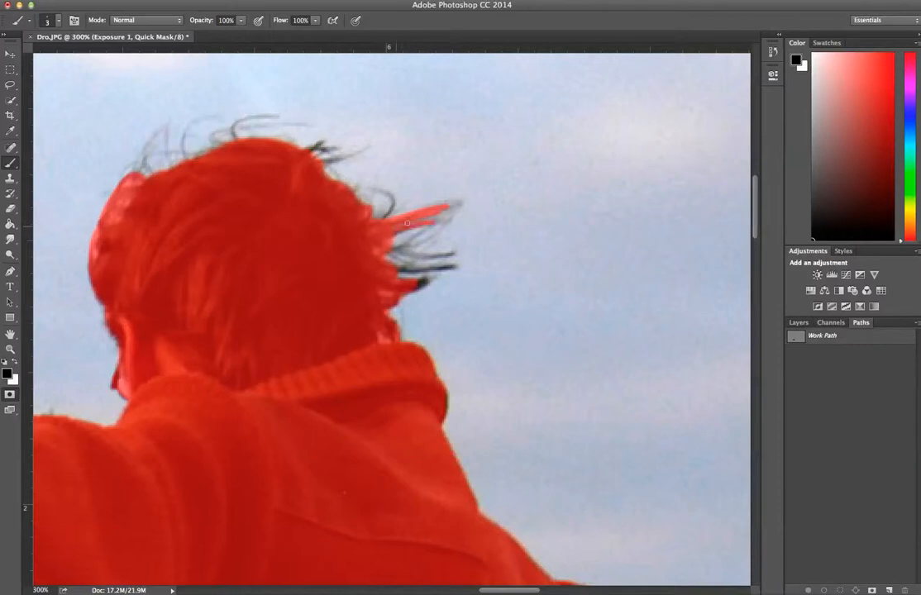
pyautogui.moveTo(389, 251); pyautogui.dragTo(435, 253)
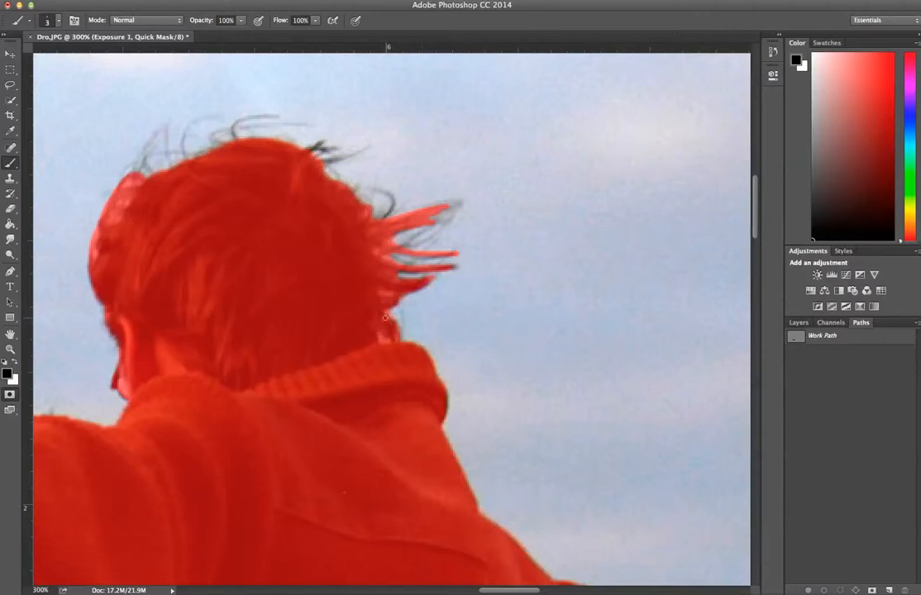
# - Paint the curled and flyaway strands on top of the head with the 3 px Brush, undoing and repainting one stroke
pyautogui.click(319, 146)
pyautogui.moveTo(394, 212)
pyautogui.mouseDown()
pyautogui.moveTo(393, 195)
pyautogui.moveTo(373, 187)
pyautogui.moveTo(389, 203)
pyautogui.mouseUp()
pyautogui.hotkey('ctrl', 'z')
pyautogui.moveTo(394, 211); pyautogui.dragTo(375, 190)
pyautogui.click(754, 57)
pyautogui.click(773, 53)
pyautogui.click(773, 53)
pyautogui.hscroll(-4, 324, 367)
pyautogui.scroll(-10, 324, 366)
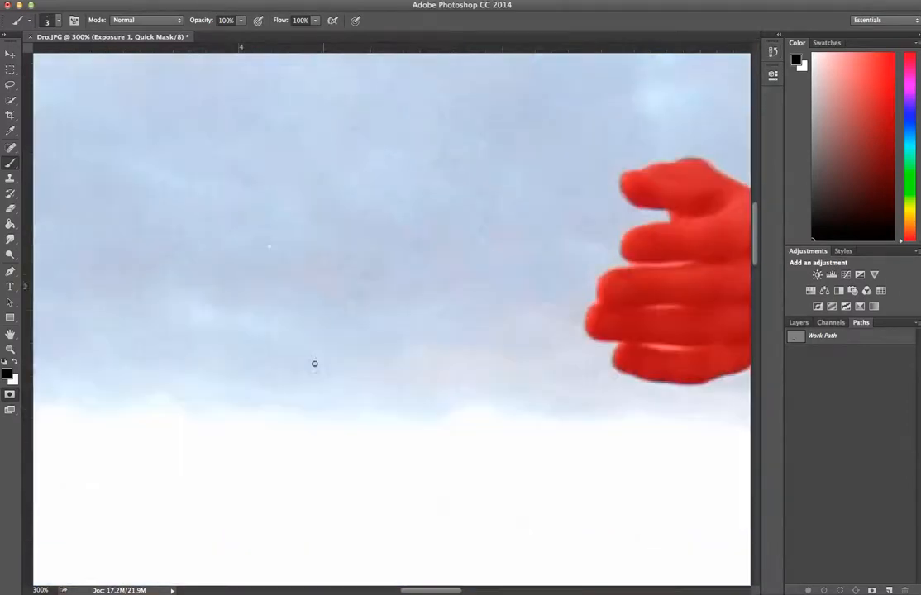
pyautogui.hscroll(5, 314, 364)
pyautogui.scroll(8, 310, 366)
pyautogui.hscroll(-4, 310, 365)
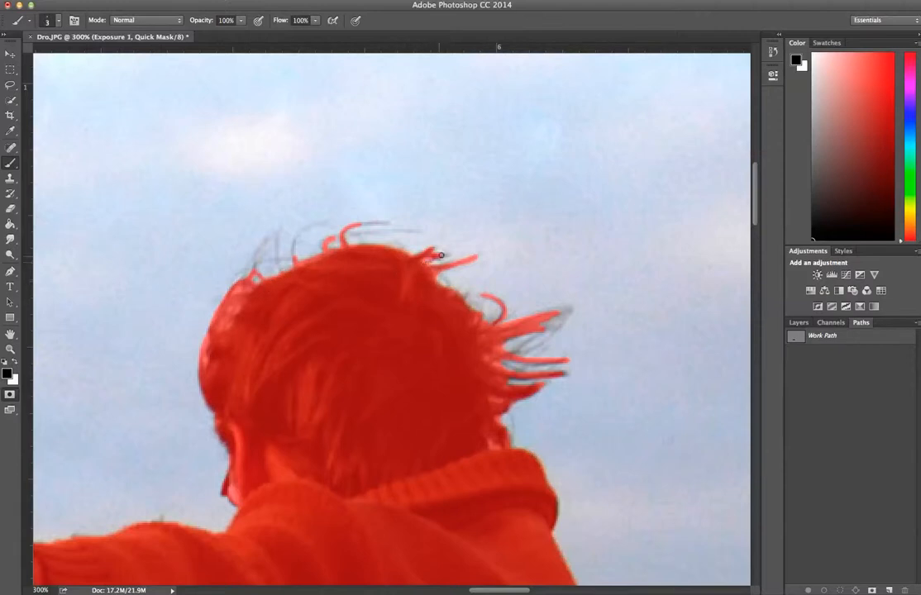
# - Check the selection outline outside Quick Mask, return to it, and erase the mask bump beside the jeans' waist with the 36 px Eraser at 100% opacity
pyautogui.click(10, 394)
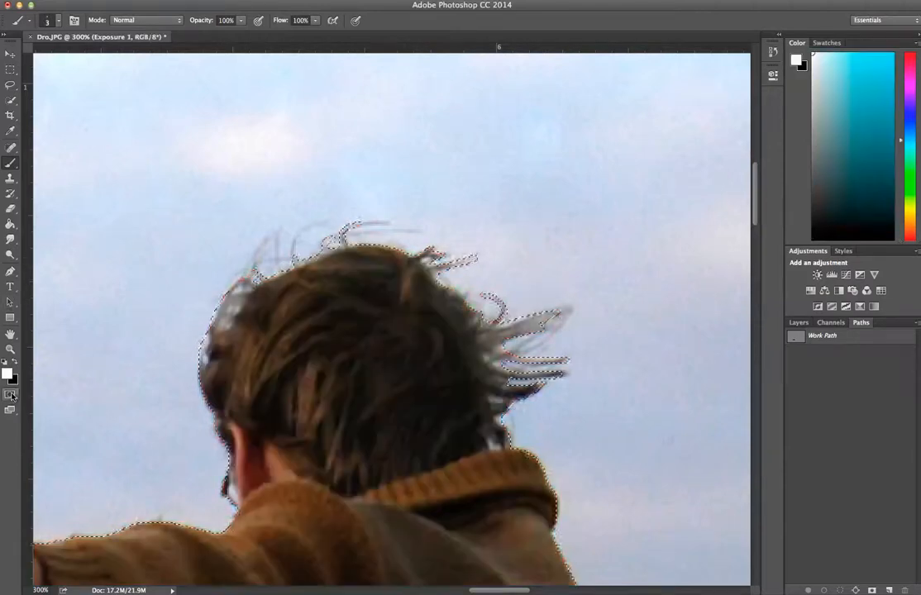
pyautogui.scroll(-10, 486, 315)
pyautogui.hscroll(3, 486, 314)
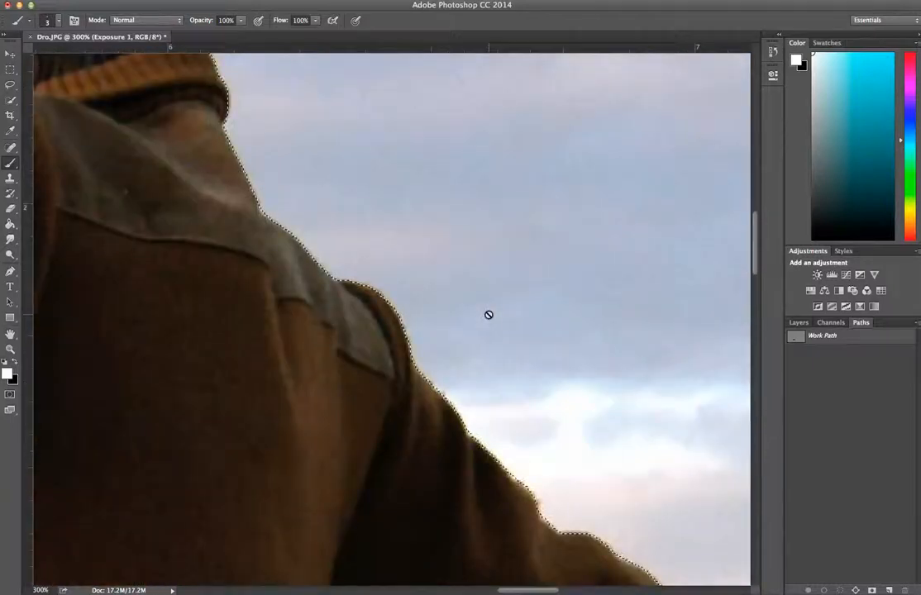
pyautogui.scroll(-10, 487, 315)
pyautogui.hscroll(5, 486, 315)
pyautogui.hscroll(-6, 486, 315)
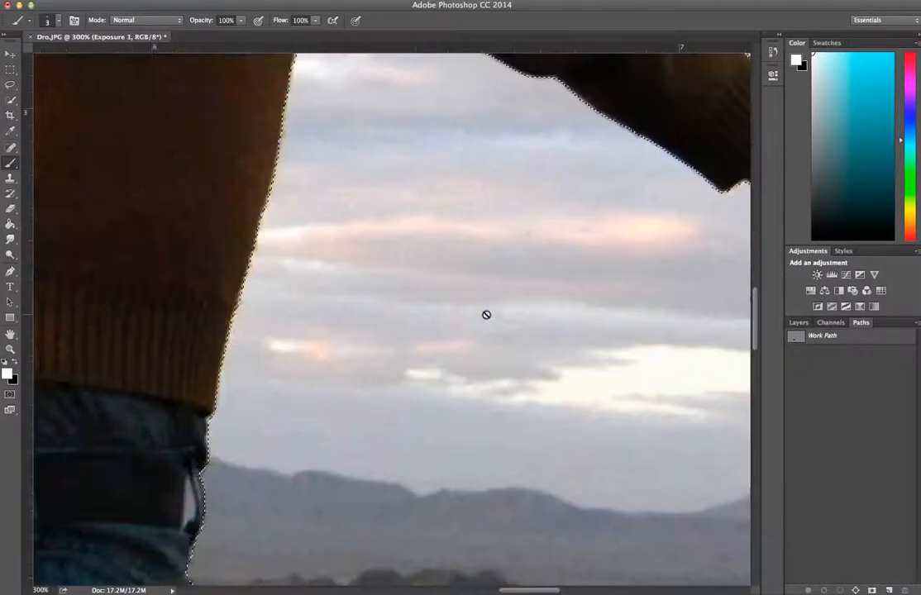
pyautogui.scroll(-10, 486, 315)
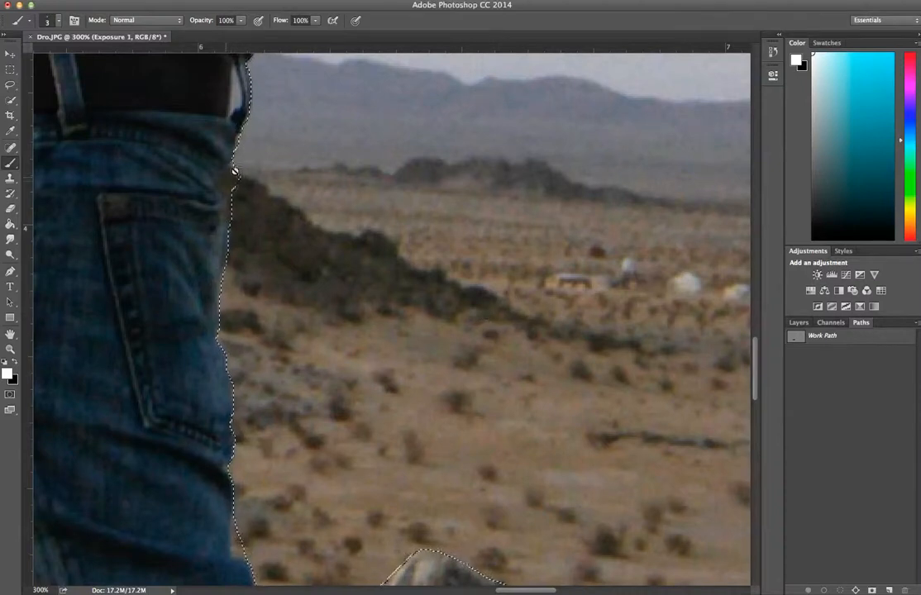
pyautogui.click(14, 396)
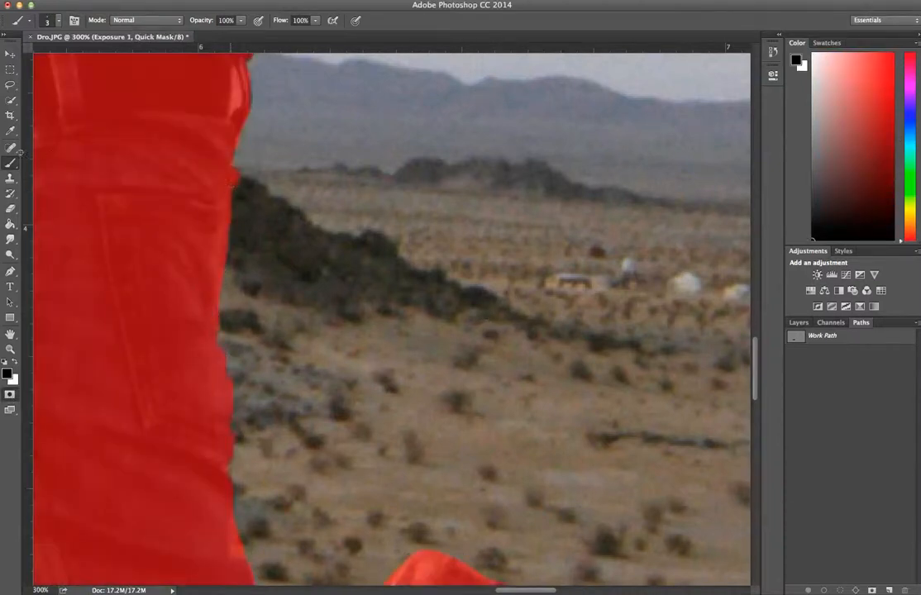
pyautogui.press('e')
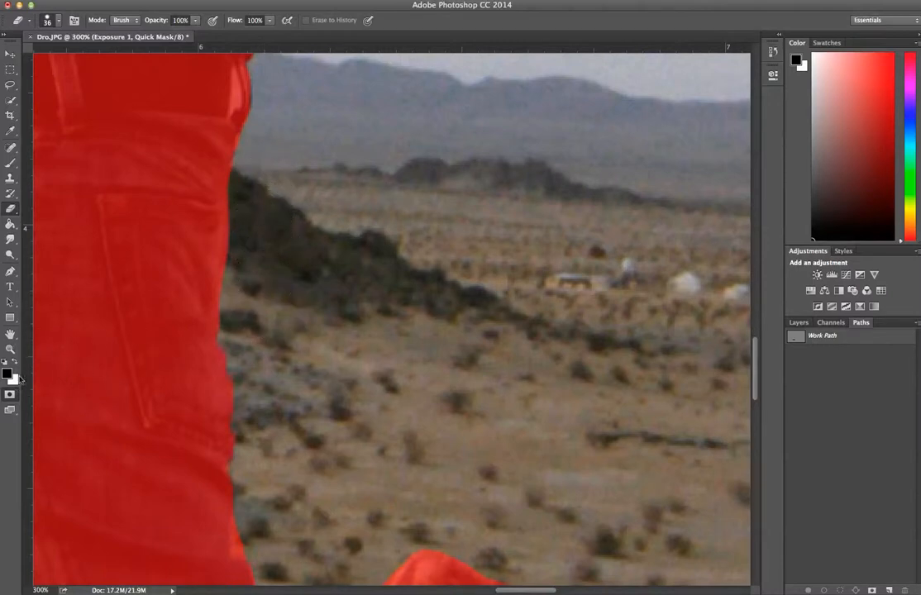
# - Recheck the outline outside Quick Mask, return to it, and erase the excess mask on the jeans' right edge above the rock with a 9 px Eraser
pyautogui.press('q')
pyautogui.scroll(-5, 566, 209)
pyautogui.scroll(-2, 567, 209)
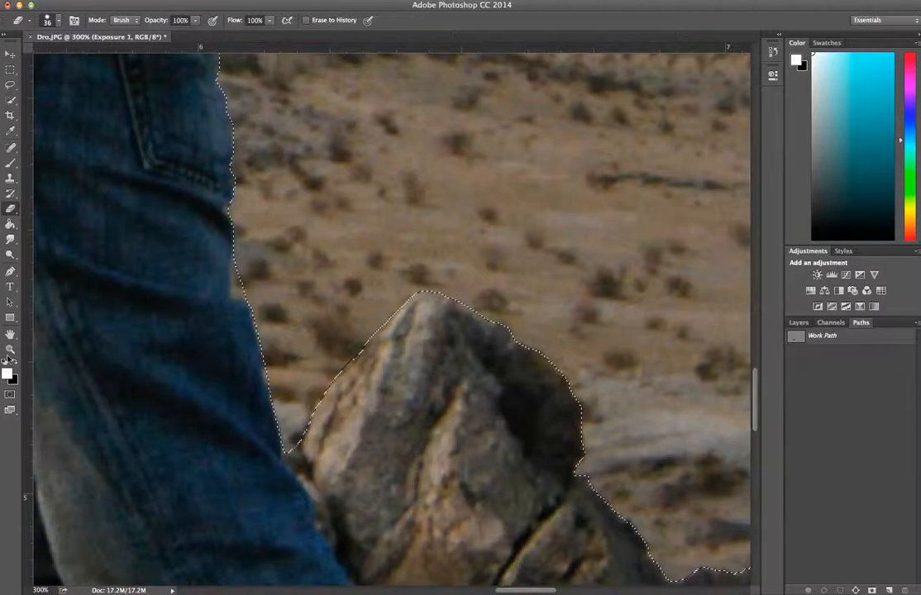
pyautogui.click(10, 394)
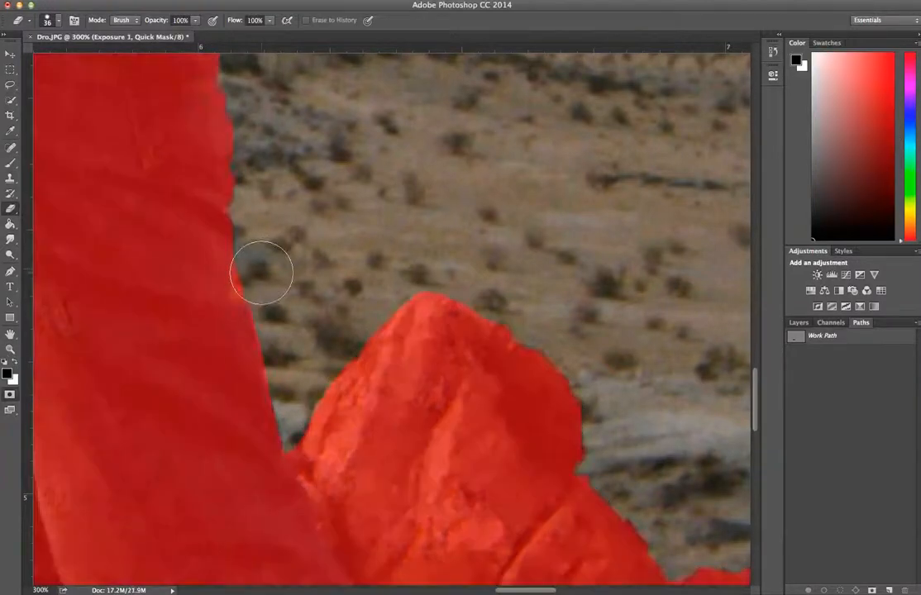
pyautogui.click(54, 25)
pyautogui.moveTo(77, 58); pyautogui.dragTo(72, 57)
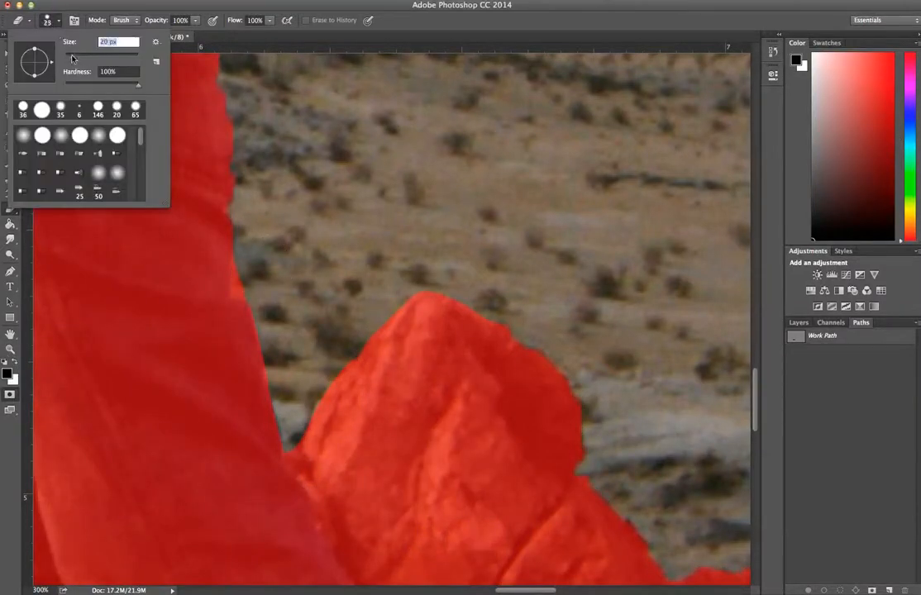
pyautogui.write('9')
pyautogui.press('Return')
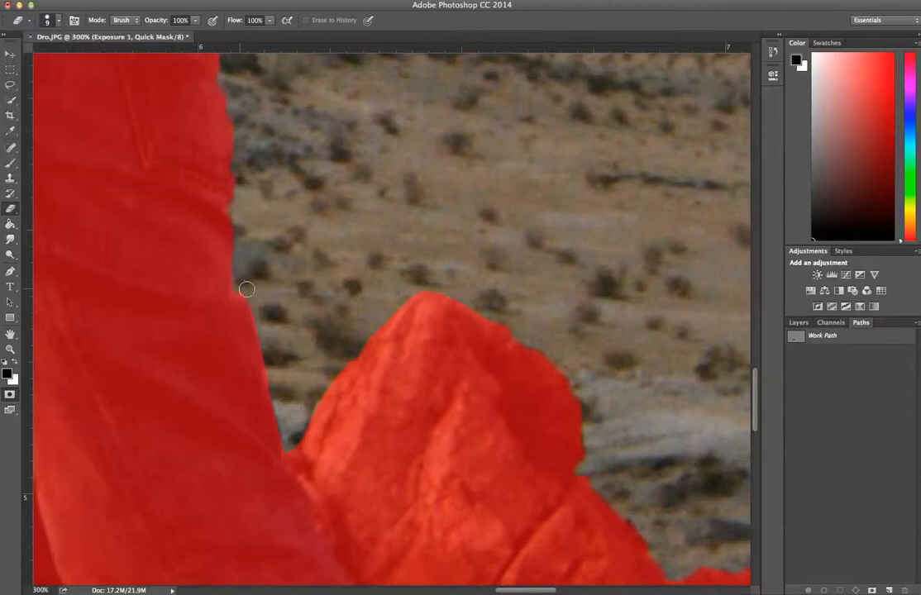
# - Leave Quick Mask and examine the selection outline along the rocks and around the man across the whole photo
pyautogui.click(10, 394)
pyautogui.hscroll(8, 291, 341)
pyautogui.scroll(-5, 290, 341)
pyautogui.hscroll(-10, 288, 341)
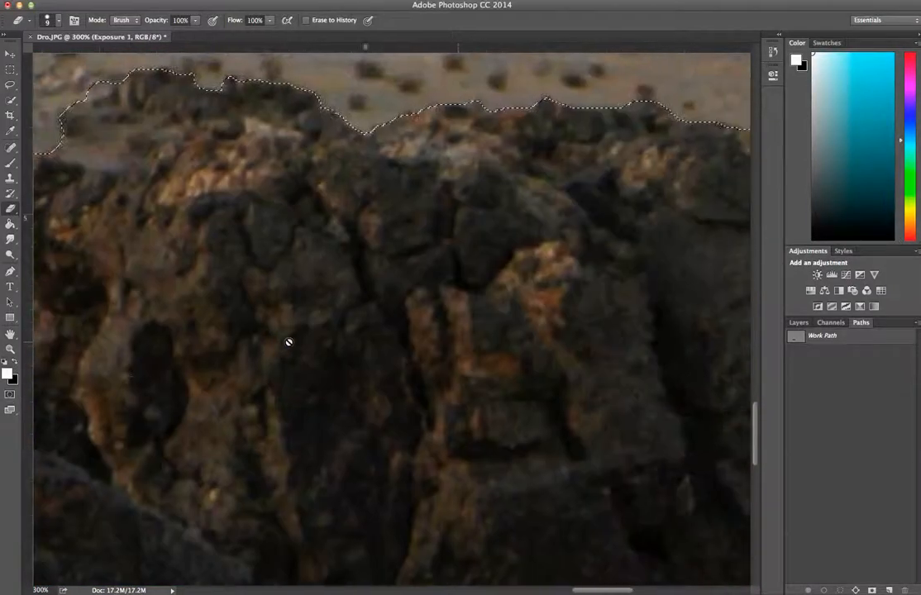
pyautogui.hscroll(-10, 287, 342)
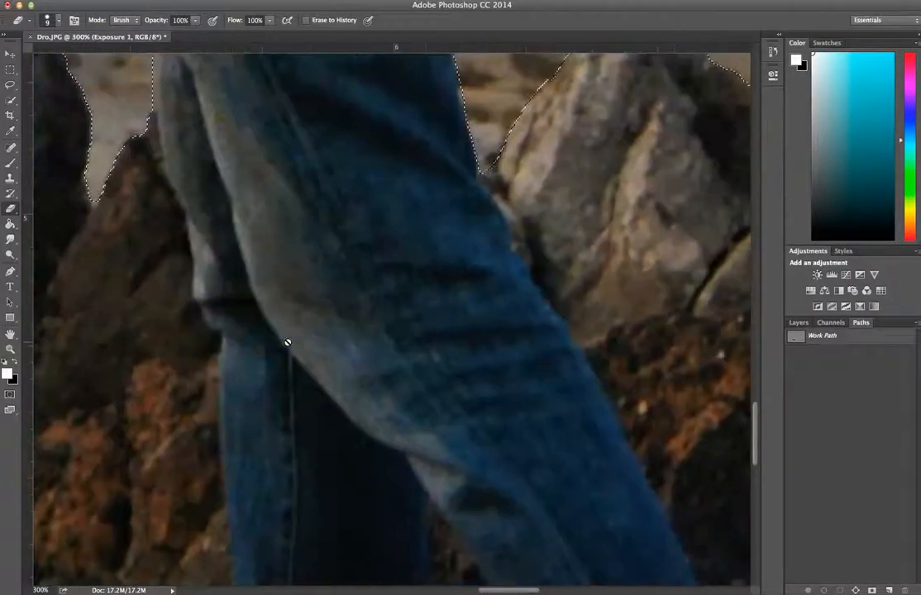
pyautogui.scroll(5, 287, 341)
pyautogui.hscroll(-8, 287, 342)
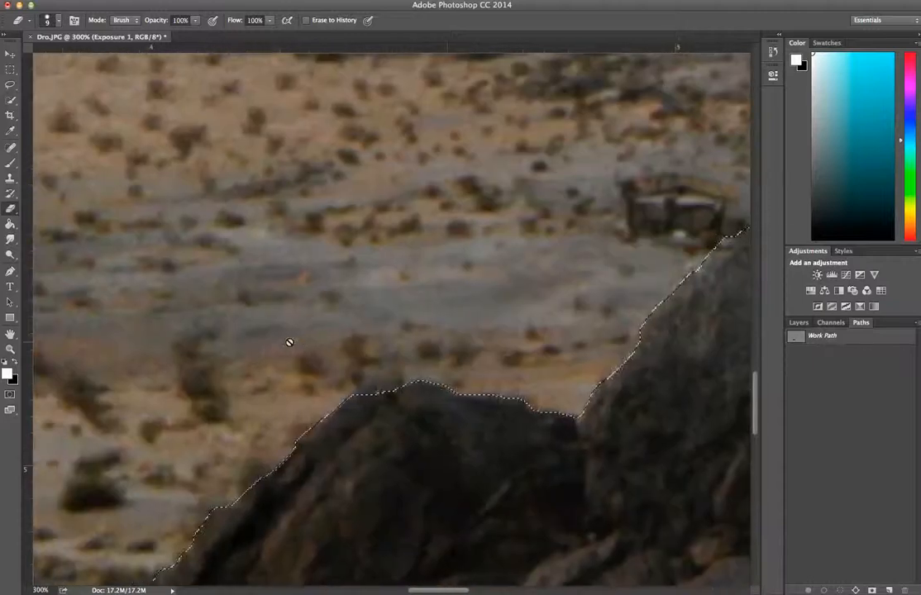
pyautogui.scroll(-8, 289, 341)
pyautogui.hscroll(-10, 288, 342)
pyautogui.scroll(-6, 288, 341)
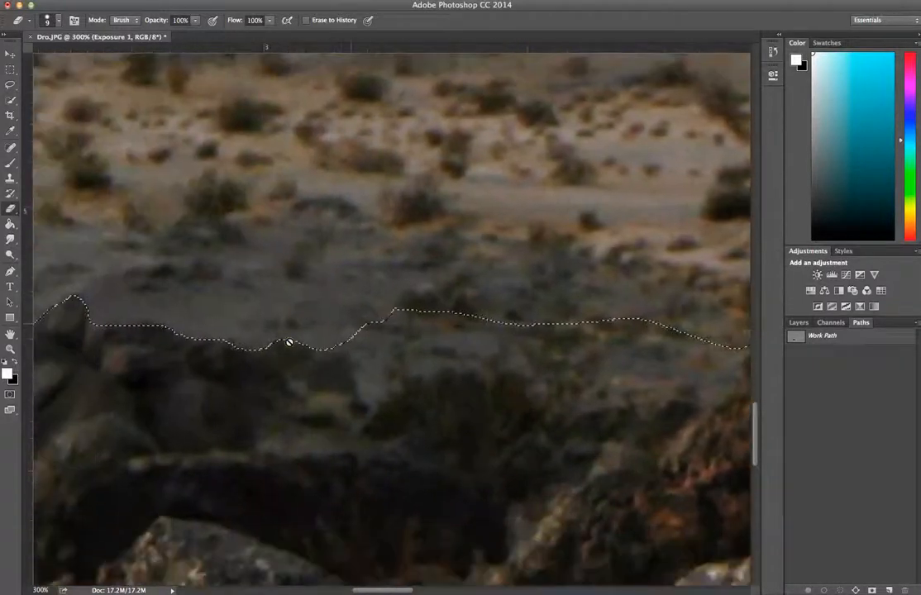
pyautogui.hscroll(-10, 289, 341)
pyautogui.scroll(-5, 288, 342)
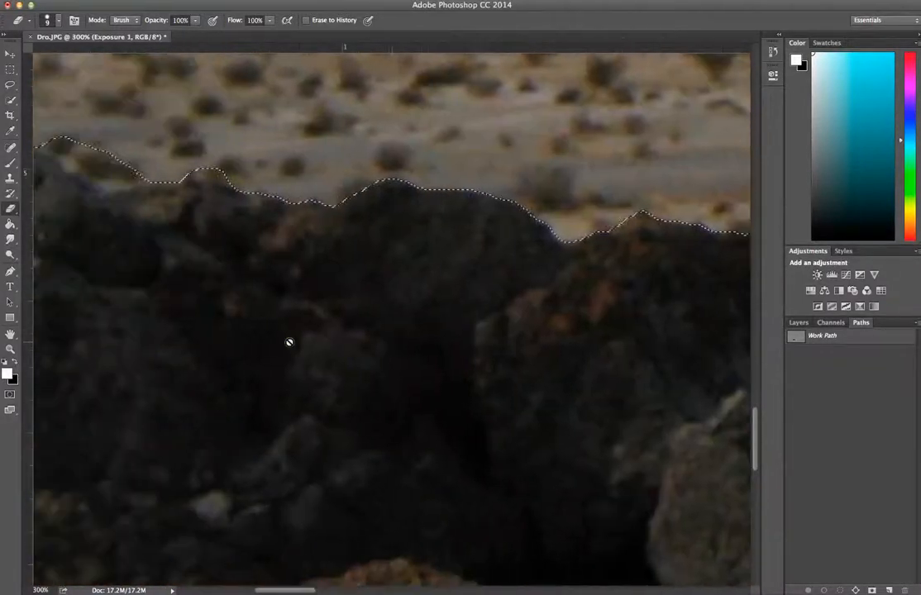
pyautogui.scroll(-4, 288, 341)
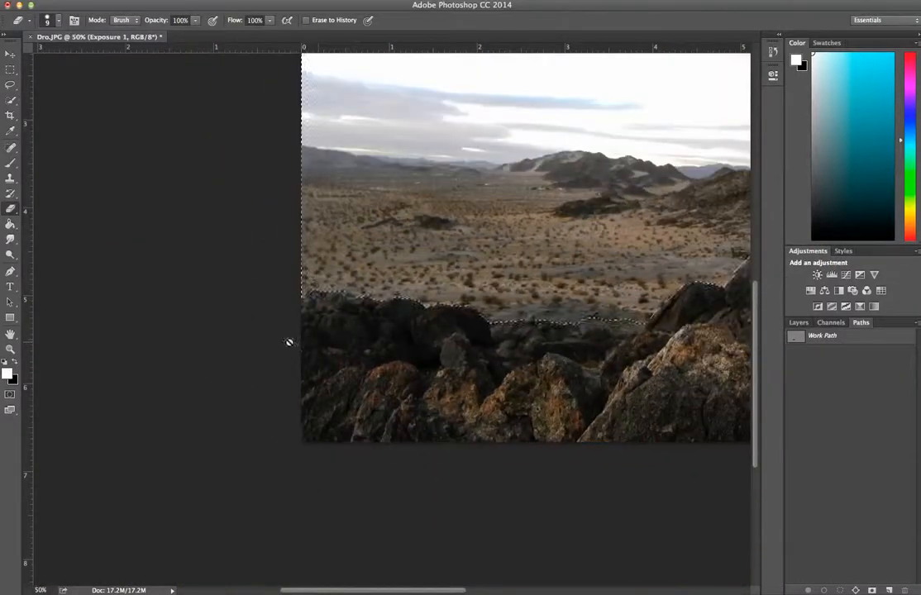
pyautogui.scroll(-1, 530, 245)
pyautogui.hscroll(5, 522, 247)
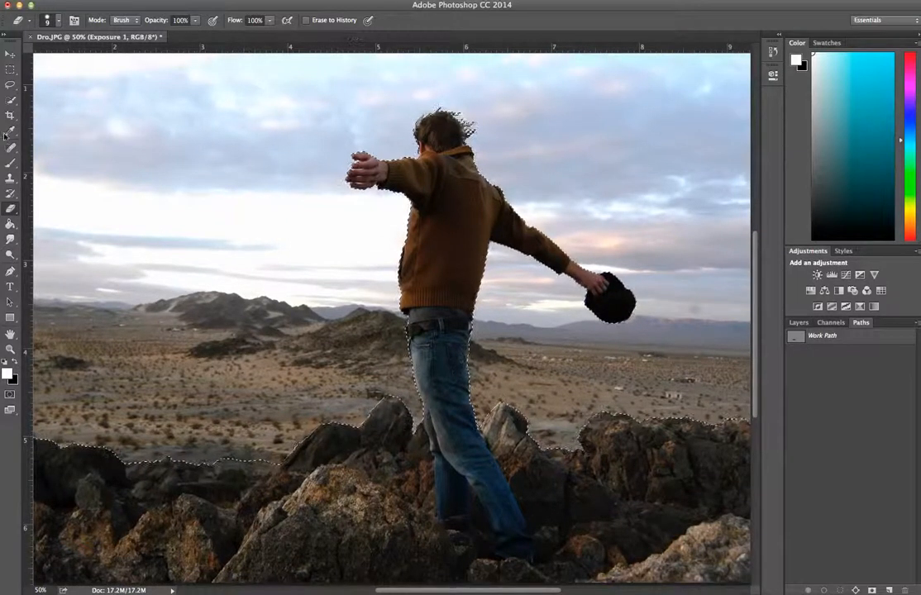
# - Switch to the Quick Selection tool and invert the selection so it covers the man and rocks
pyautogui.click(12, 100)
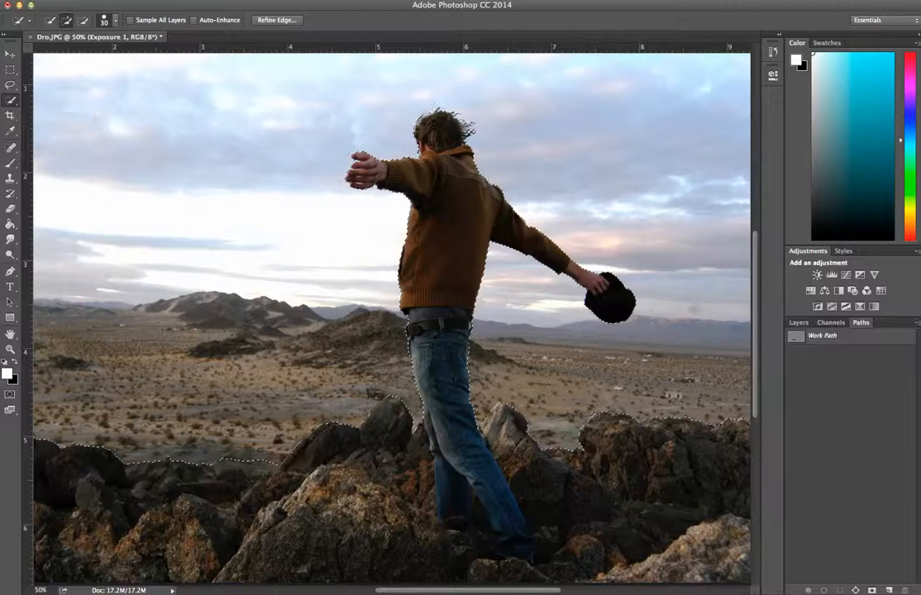
pyautogui.scroll(-5, 389, 168)
pyautogui.scroll(7, 397, 182)
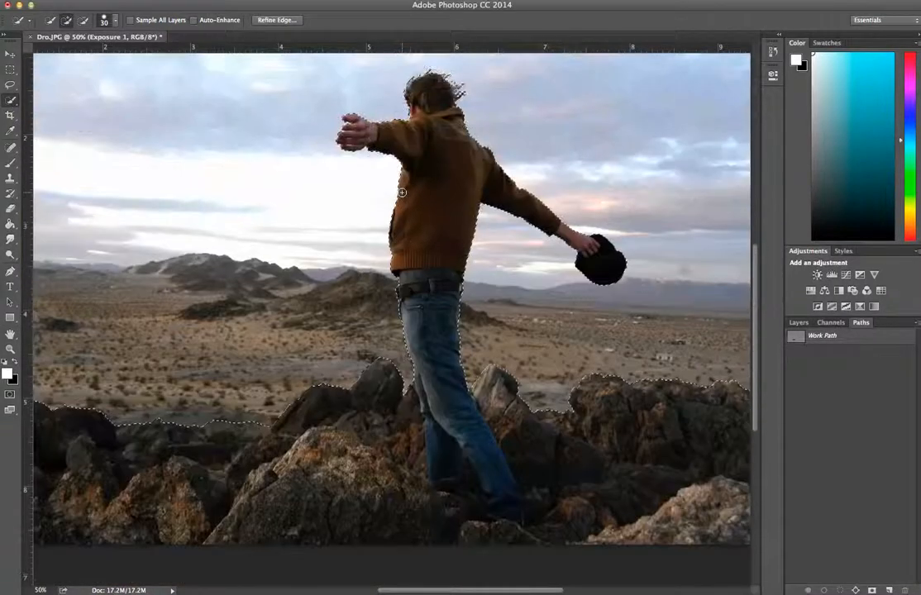
pyautogui.hscroll(-2, 402, 192)
pyautogui.scroll(-2, 402, 192)
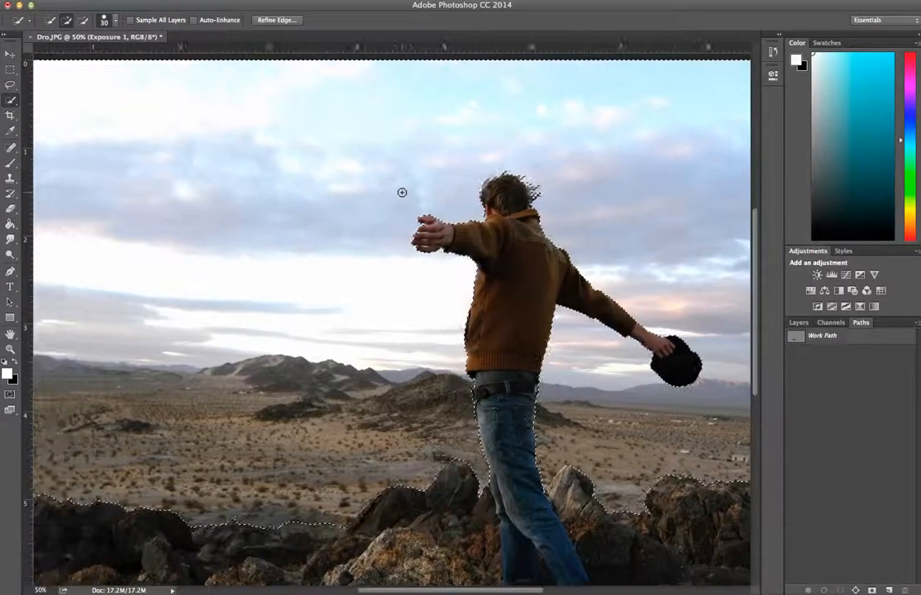
pyautogui.hscroll(3, 402, 192)
pyautogui.hscroll(-2, 402, 192)
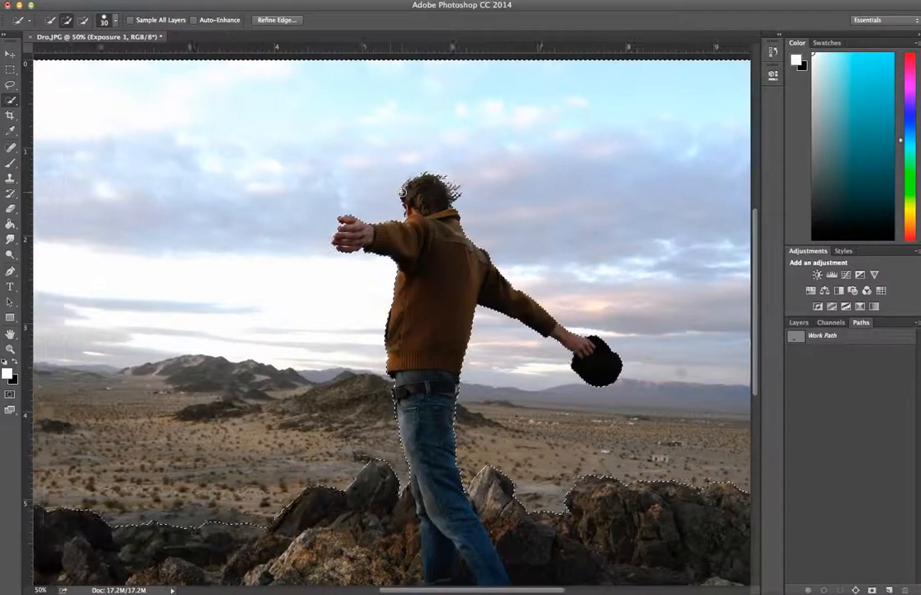
pyautogui.hscroll(-5, 316, 139)
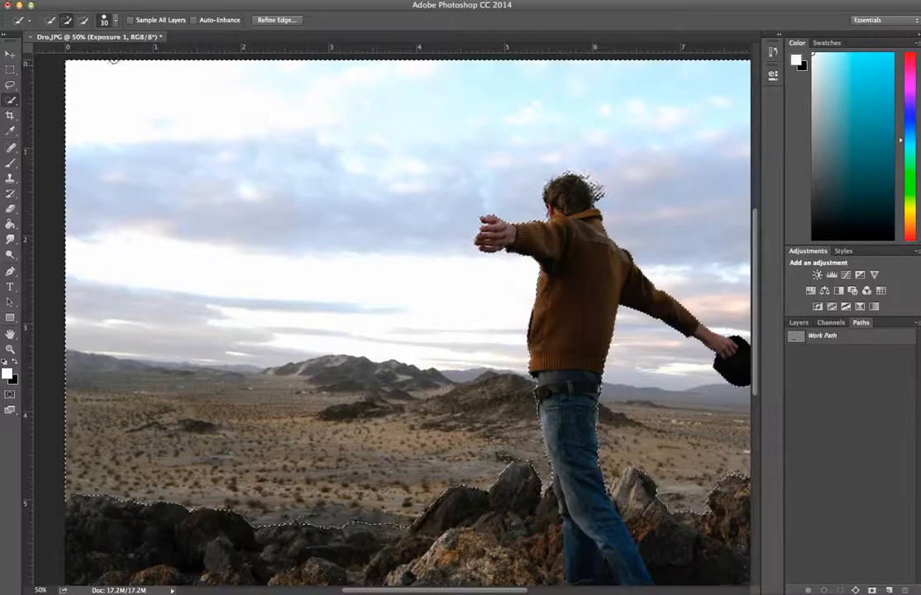
pyautogui.click(1, 0)
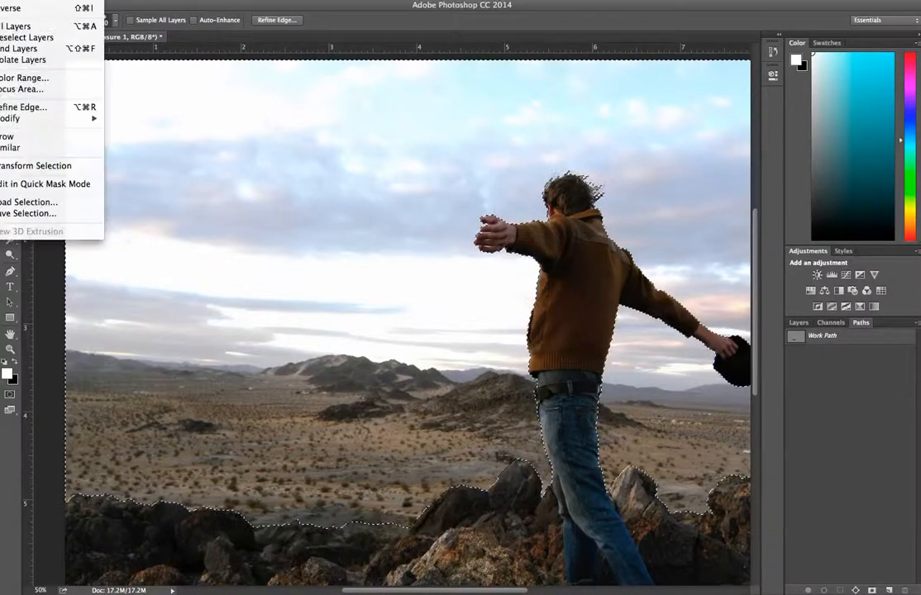
pyautogui.click(30, 11)
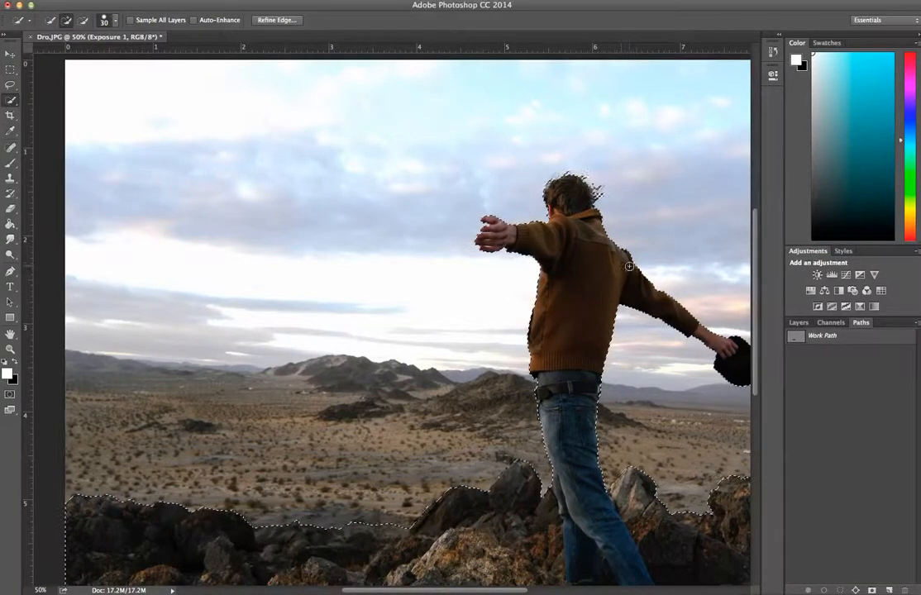
# - Apply Refine Edge to the selection, brushing over the man's hair and the hat's edge with the size 35 refine brush
pyautogui.hscroll(1, 606, 265)
pyautogui.scroll(-4, 607, 265)
pyautogui.hscroll(3, 607, 265)
pyautogui.scroll(3, 607, 265)
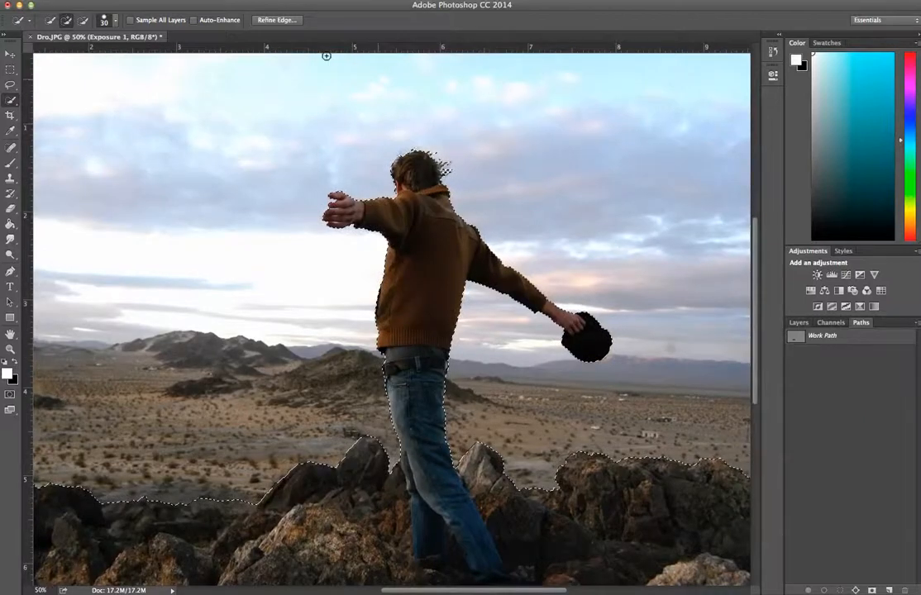
pyautogui.click(276, 19)
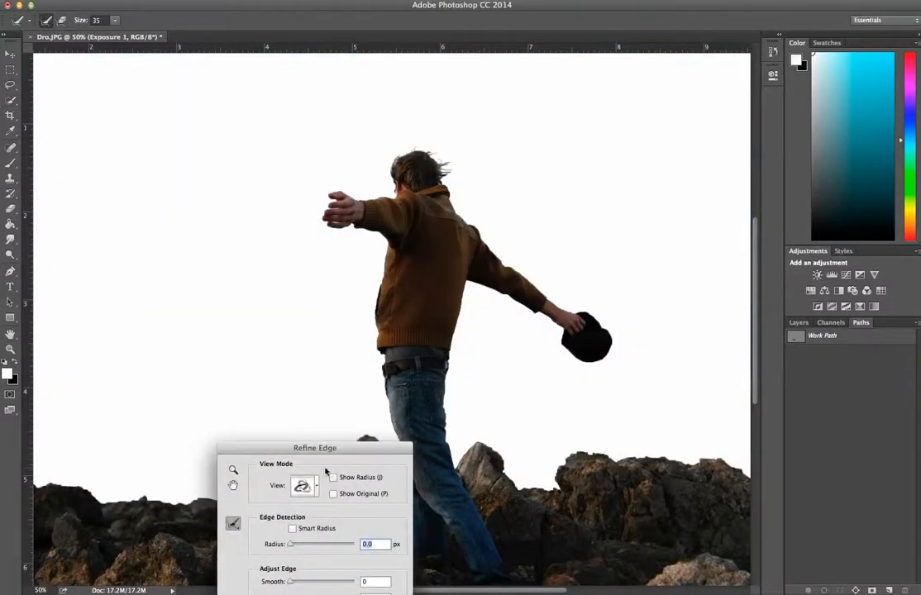
pyautogui.moveTo(447, 171)
pyautogui.mouseDown()
pyautogui.moveTo(399, 162)
pyautogui.moveTo(437, 198)
pyautogui.moveTo(435, 169)
pyautogui.moveTo(420, 155)
pyautogui.moveTo(396, 164)
pyautogui.mouseUp()
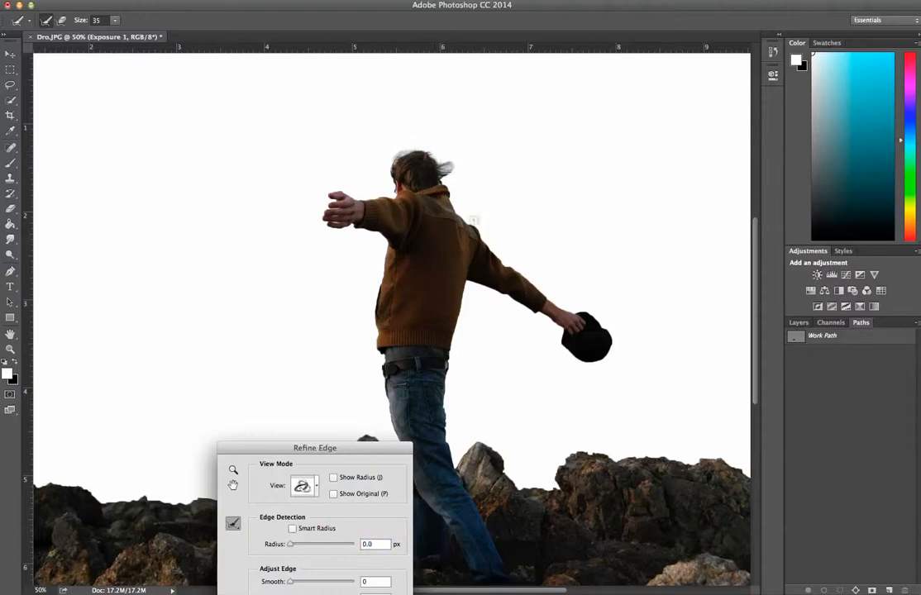
pyautogui.moveTo(568, 352)
pyautogui.mouseDown()
pyautogui.moveTo(605, 354)
pyautogui.moveTo(612, 332)
pyautogui.moveTo(559, 345)
pyautogui.moveTo(578, 358)
pyautogui.moveTo(602, 355)
pyautogui.moveTo(607, 333)
pyautogui.moveTo(577, 316)
pyautogui.mouseUp()
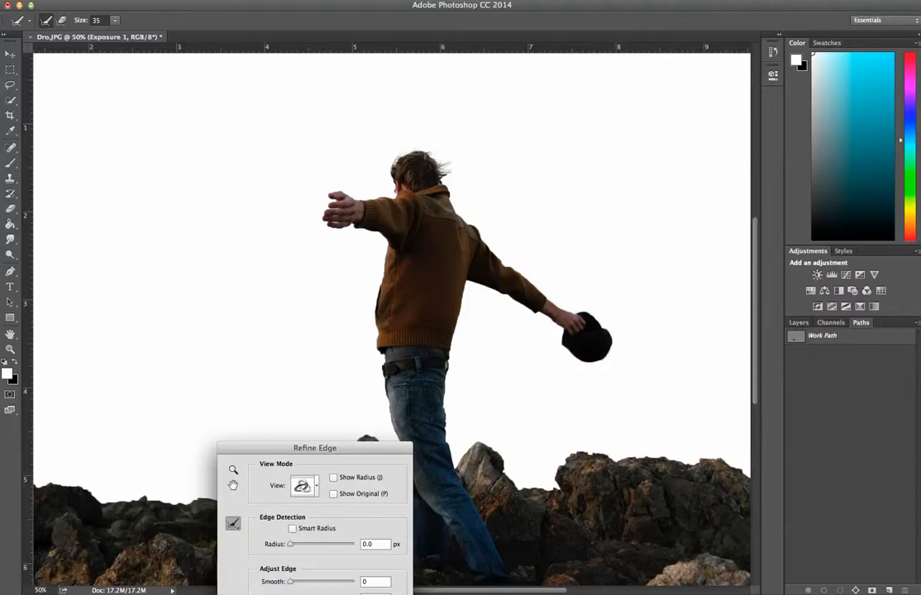
pyautogui.press('Return')
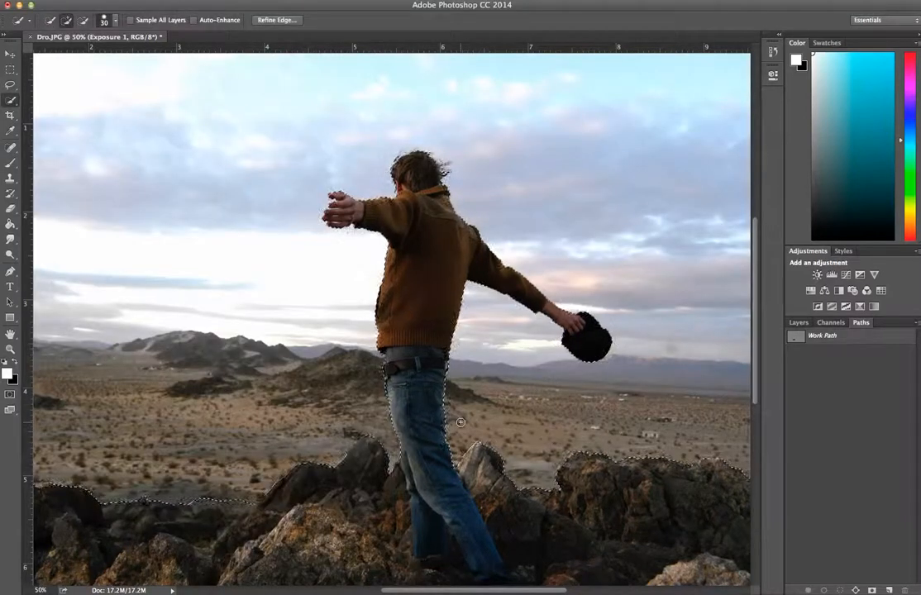
# - Show the layer list and duplicate the Background layer, leaving the original unconverted
pyautogui.press('super+minus')
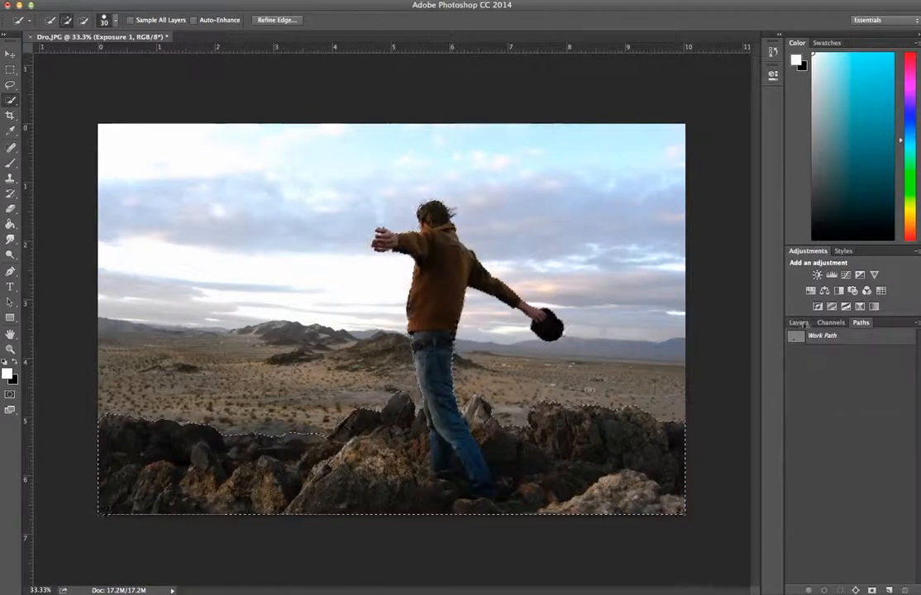
pyautogui.click(800, 323)
pyautogui.click(837, 406)
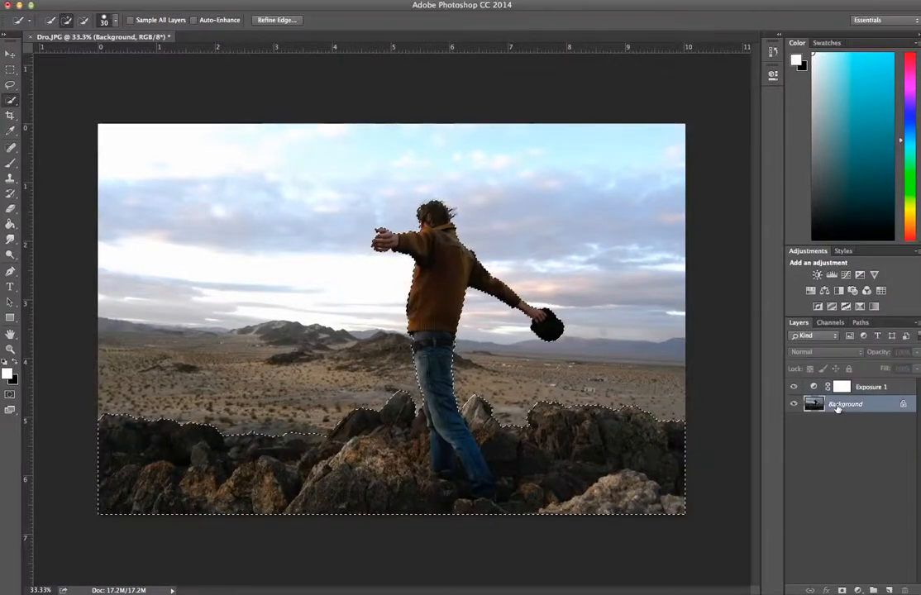
pyautogui.doubleClick(837, 406)
pyautogui.click(616, 362)
pyautogui.moveTo(835, 406); pyautogui.dragTo(889, 590)
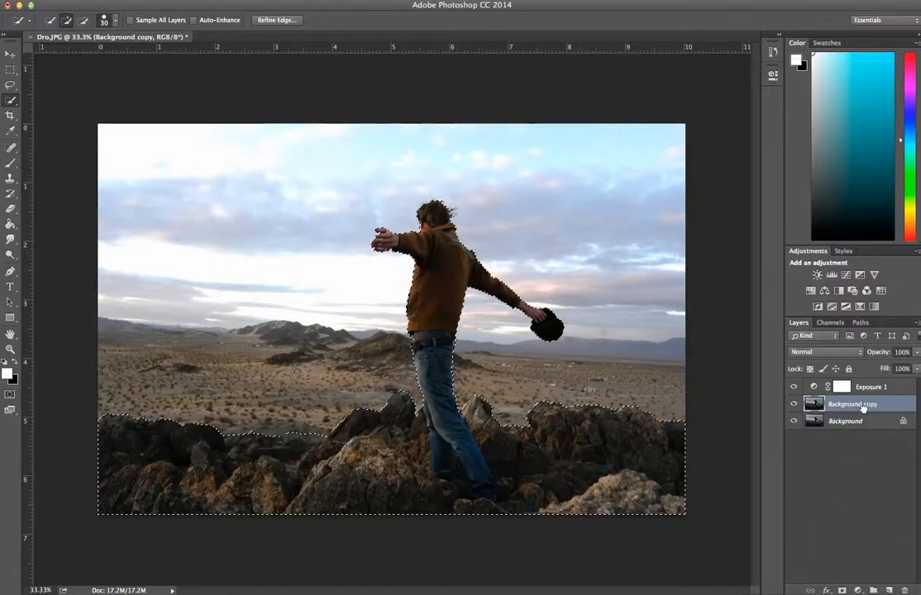
# - Delete the original Background layer beneath its copy
pyautogui.click(849, 422)
pyautogui.click(905, 590)
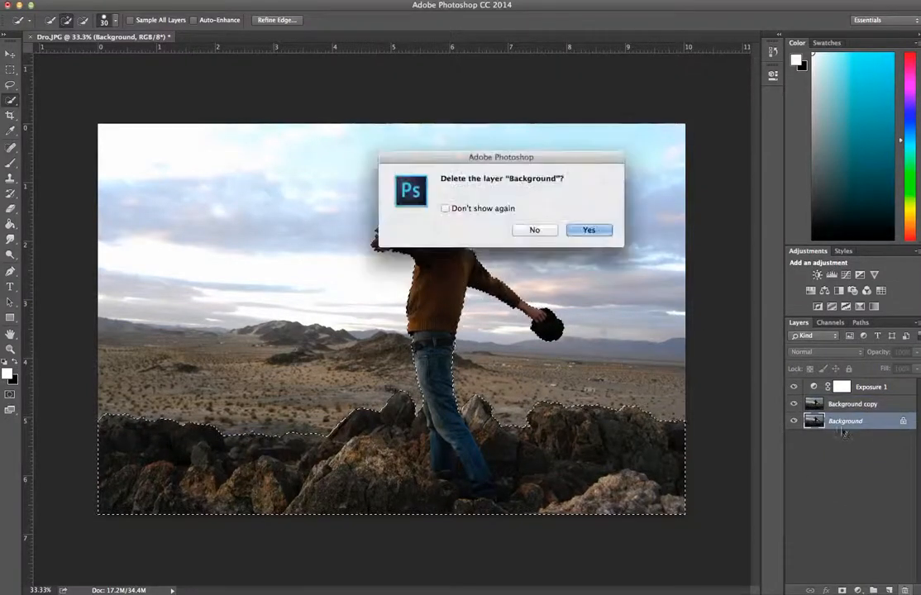
pyautogui.click(583, 231)
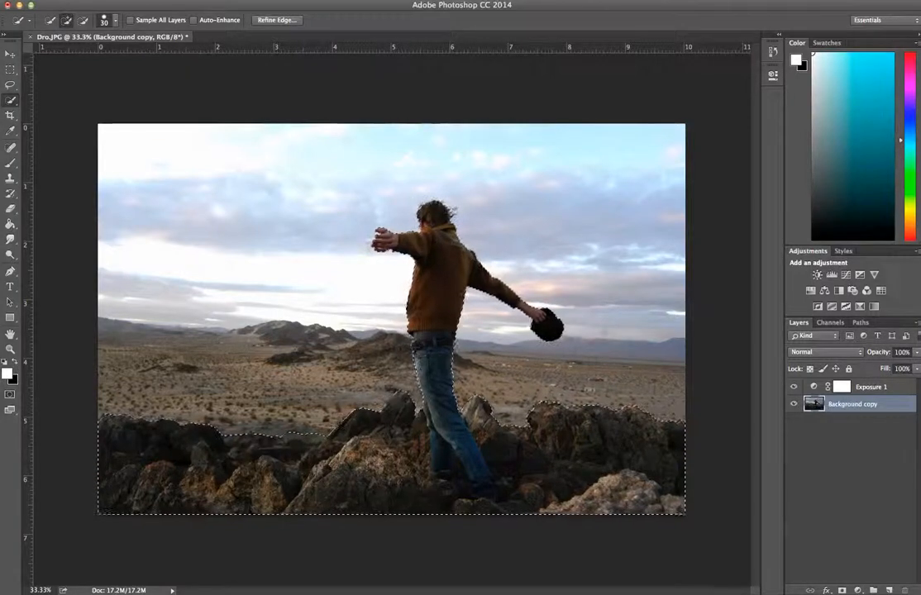
# - Invert the selection and delete the sky and desert from the Background copy layer
pyautogui.click(12, 8)
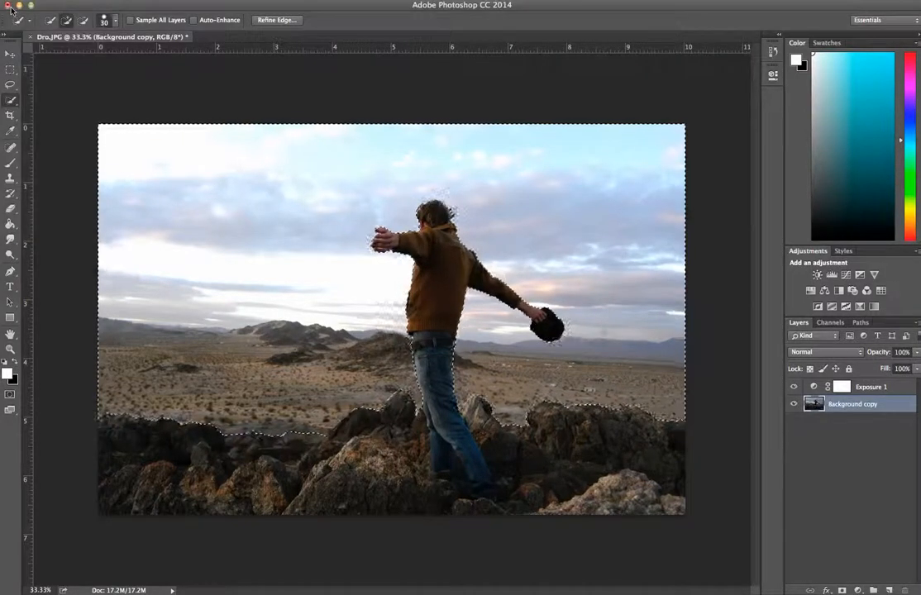
pyautogui.press('Delete')
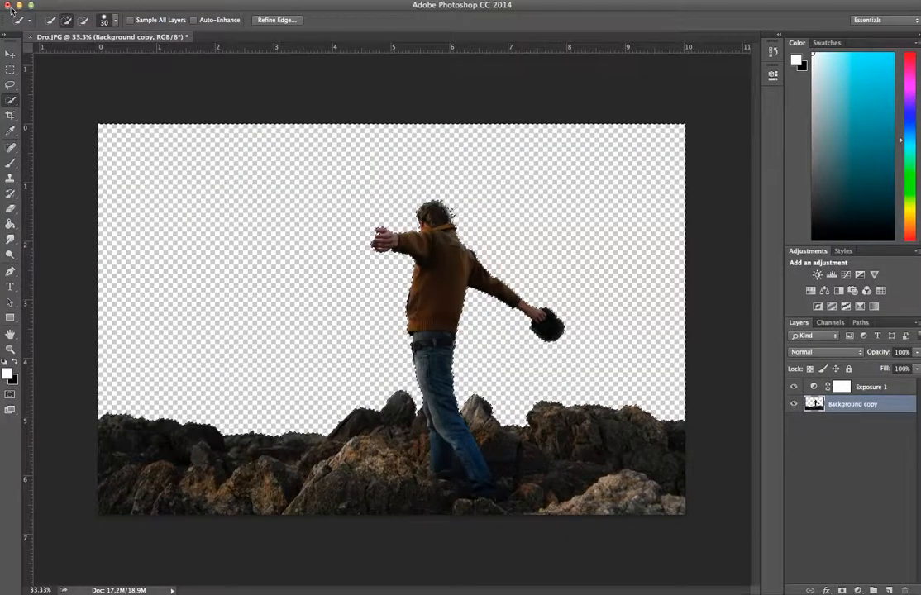
# - Inspect the cutout's edges around the man and rocks up close, and remove the selection
pyautogui.press('super+plus')
pyautogui.press('super+plus')
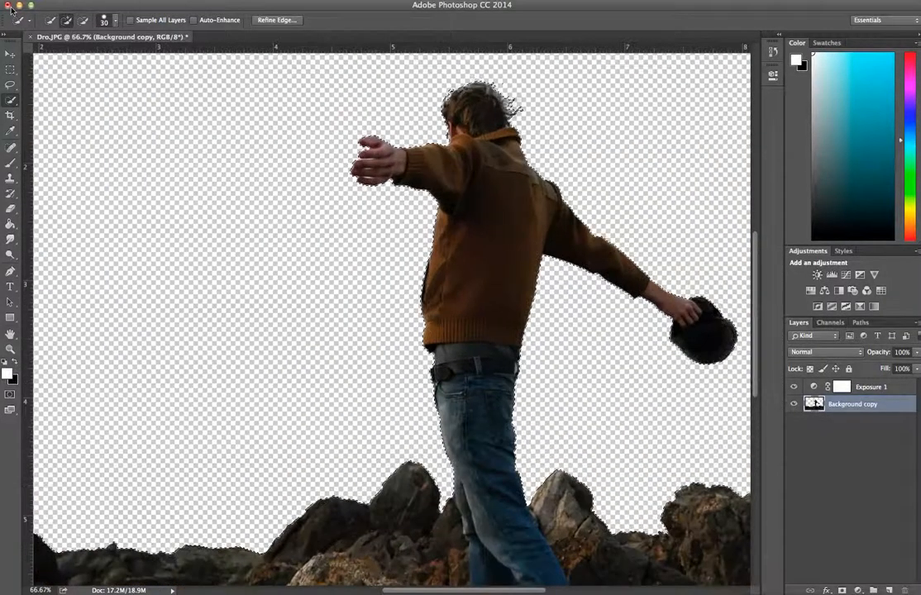
pyautogui.scroll(5, 134, 88)
pyautogui.hscroll(5, 199, 92)
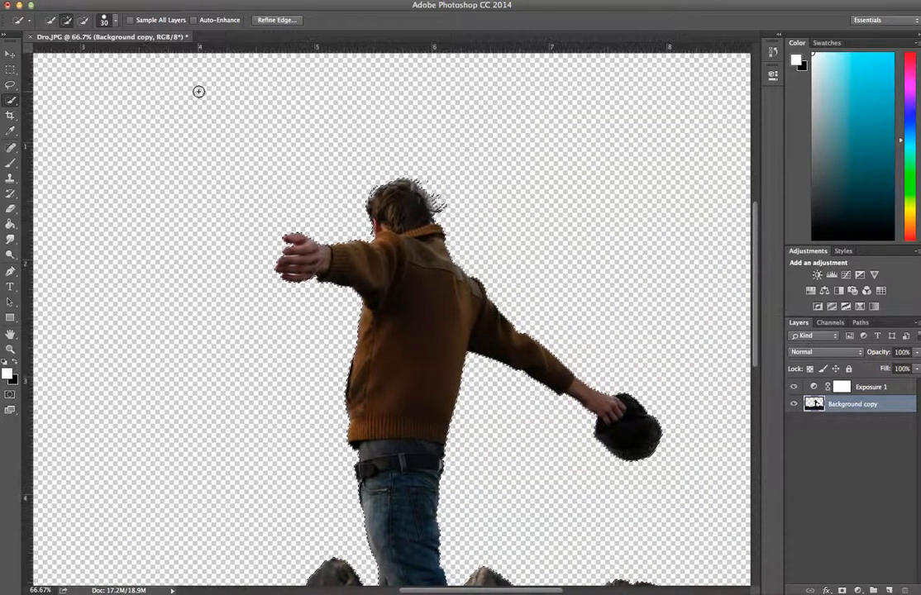
pyautogui.hscroll(3, 198, 91)
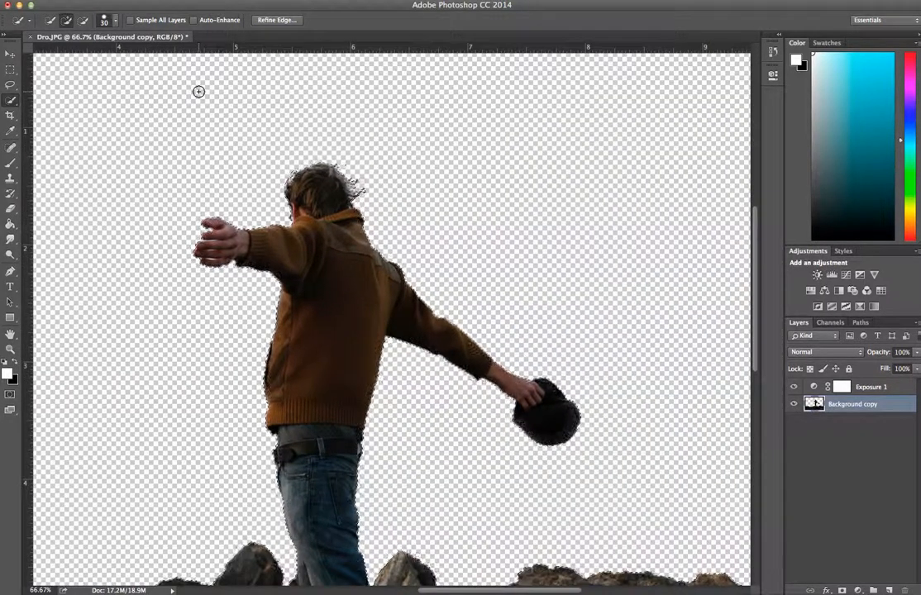
pyautogui.scroll(-5, 198, 91)
pyautogui.scroll(4, 198, 91)
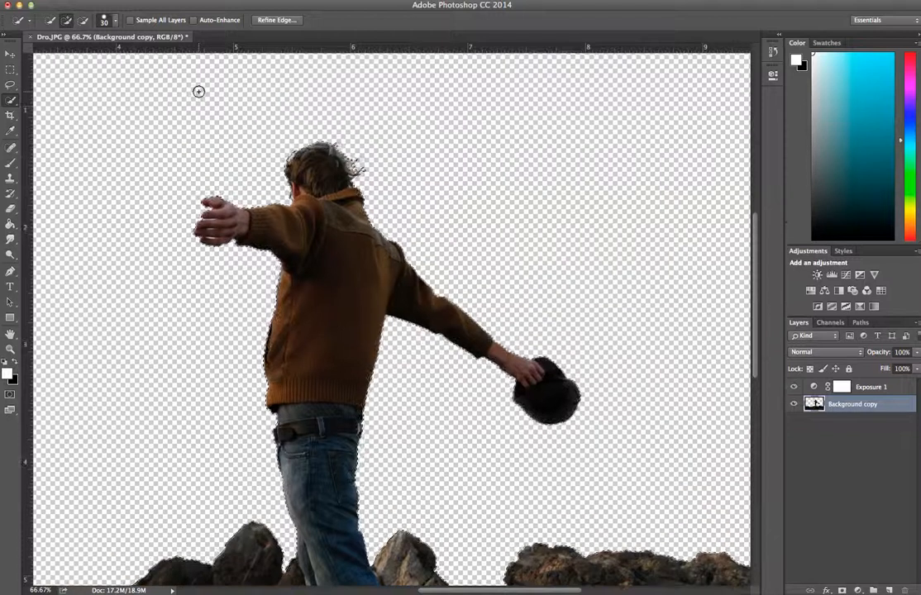
pyautogui.hotkey('ctrl', 'd')
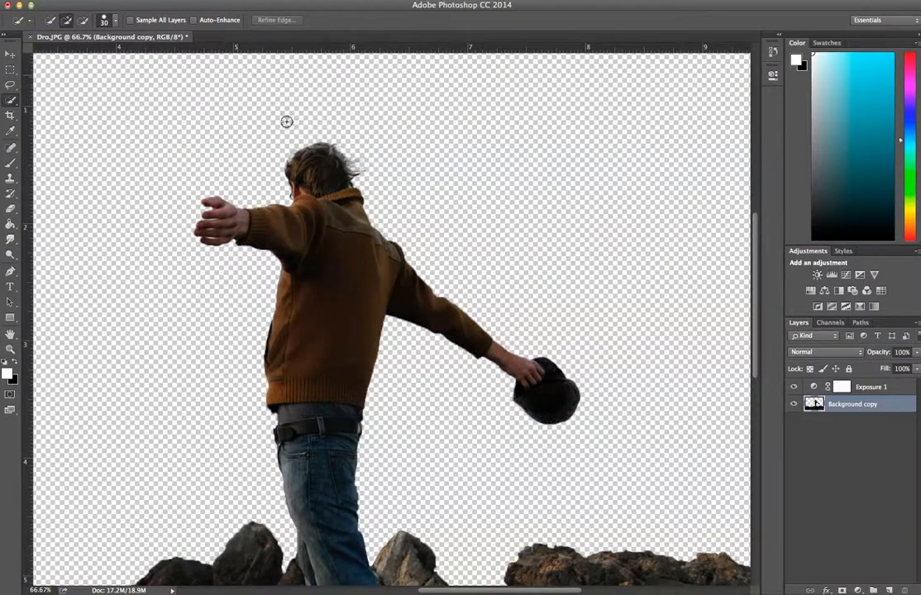
pyautogui.scroll(-3, 299, 130)
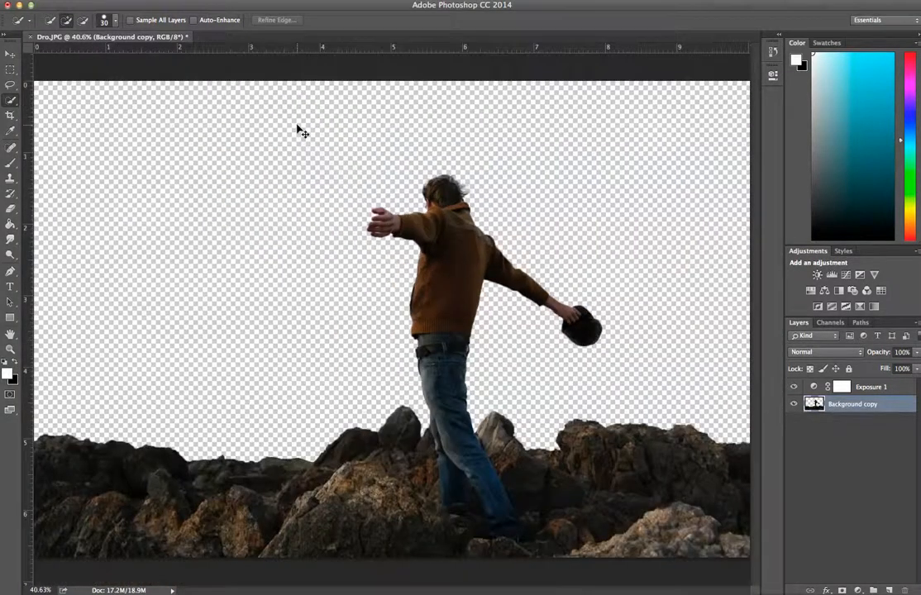
pyautogui.scroll(-1, 298, 130)
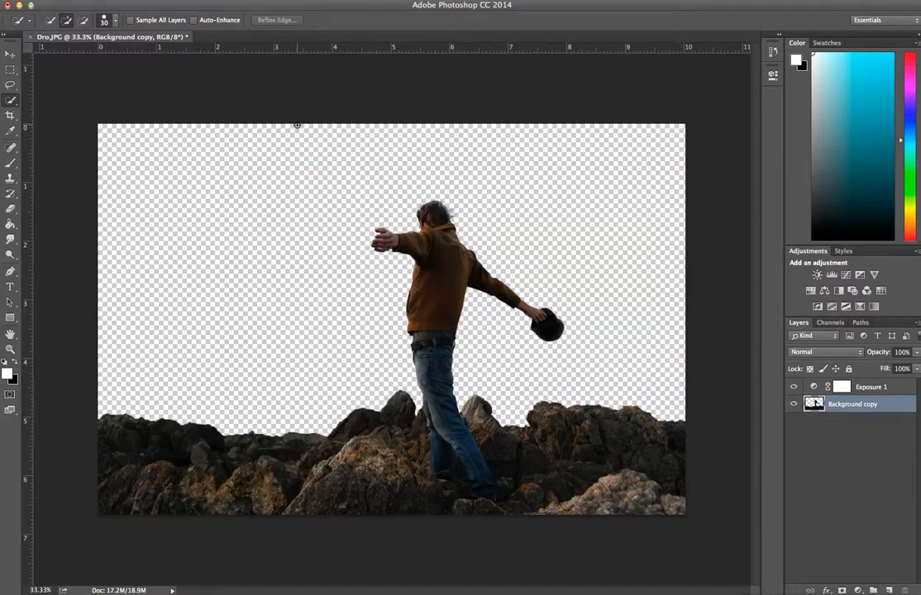